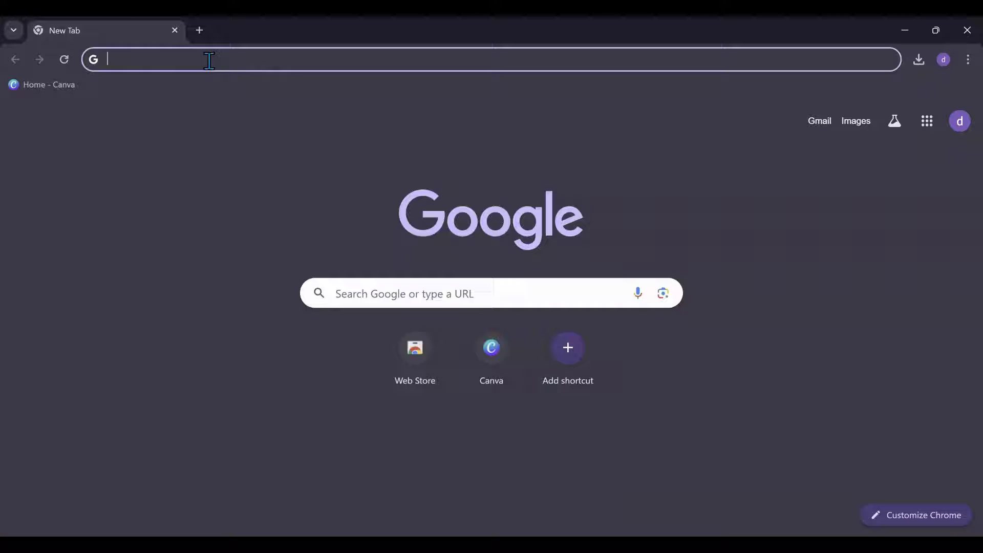
Search Google for 'clipmchamp' and open the official Clipchamp website
type("cl")
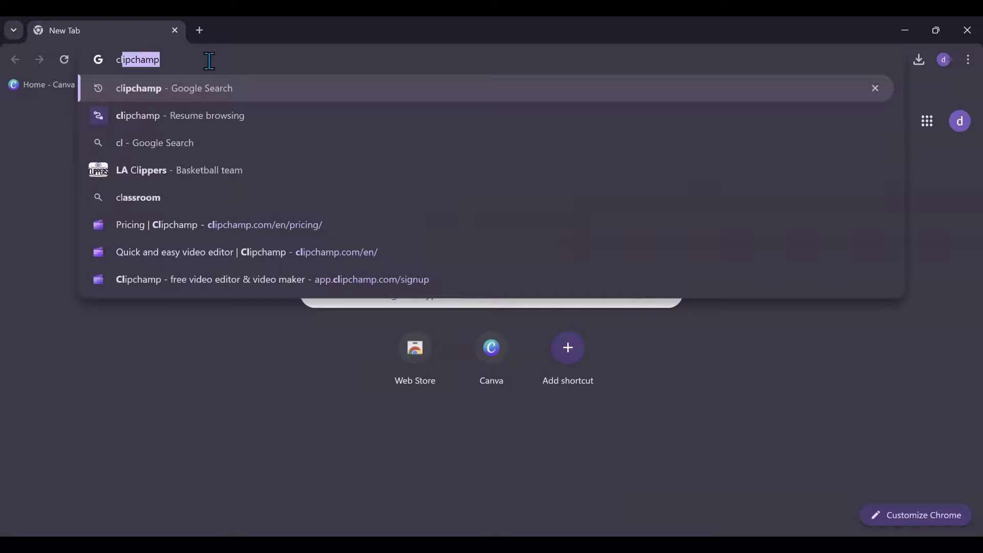
type("ip")
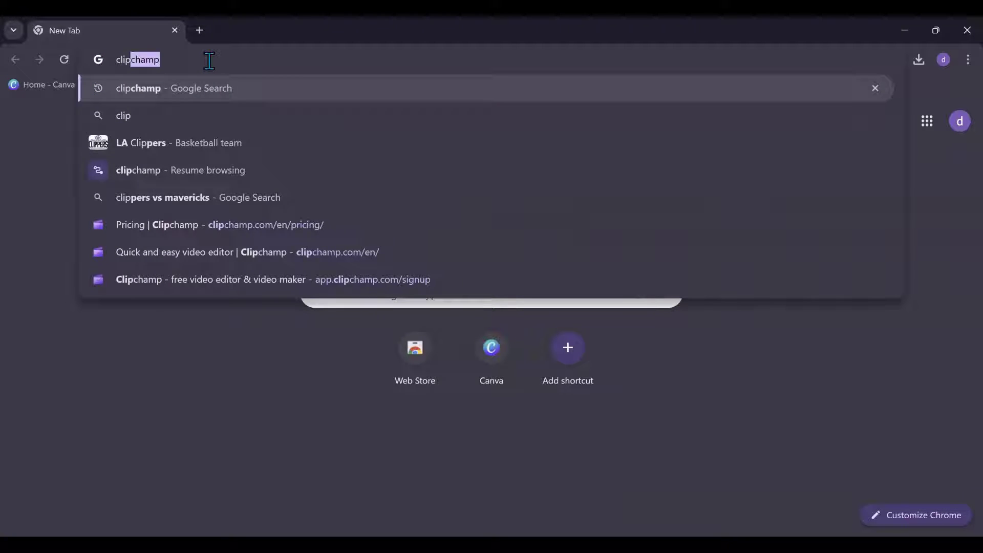
type("mchamp")
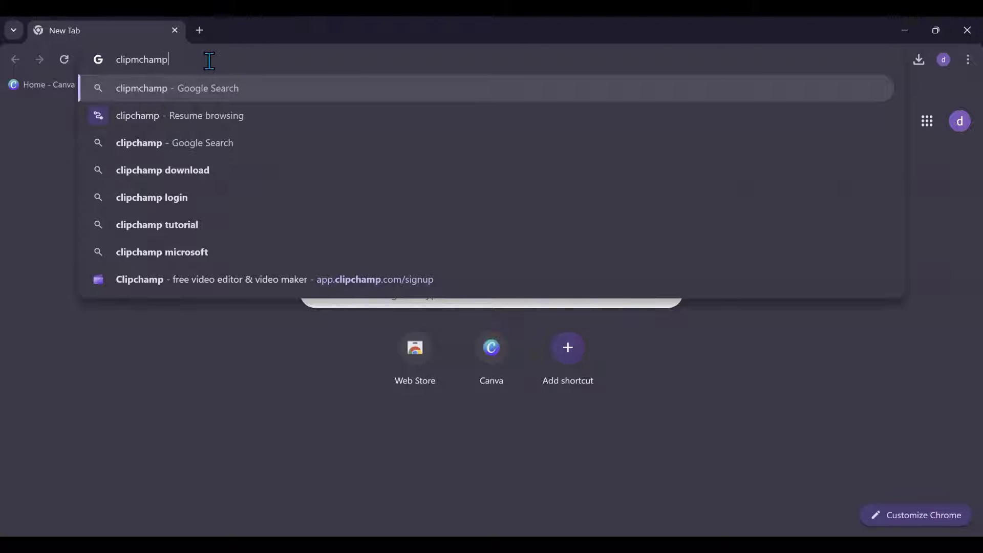
key("Return")
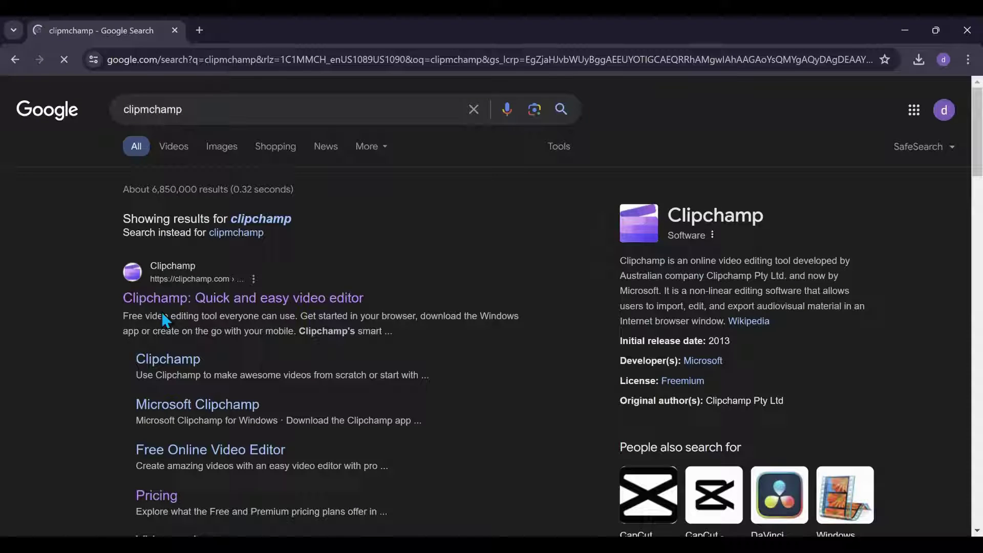
left_click(164, 306)
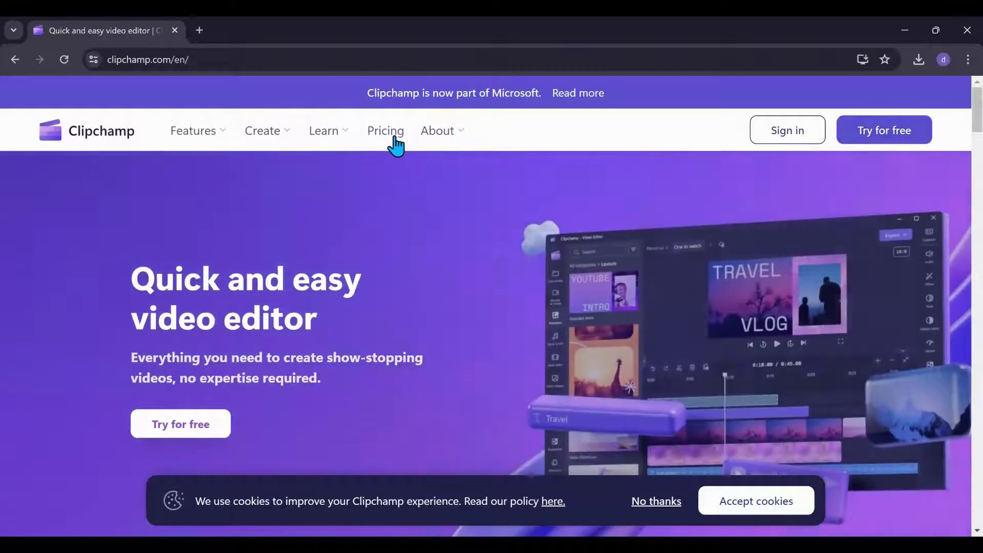
Open Clipchamp's Pricing page and compare the free plan with the $11.99 Premium plan
left_click(387, 132)
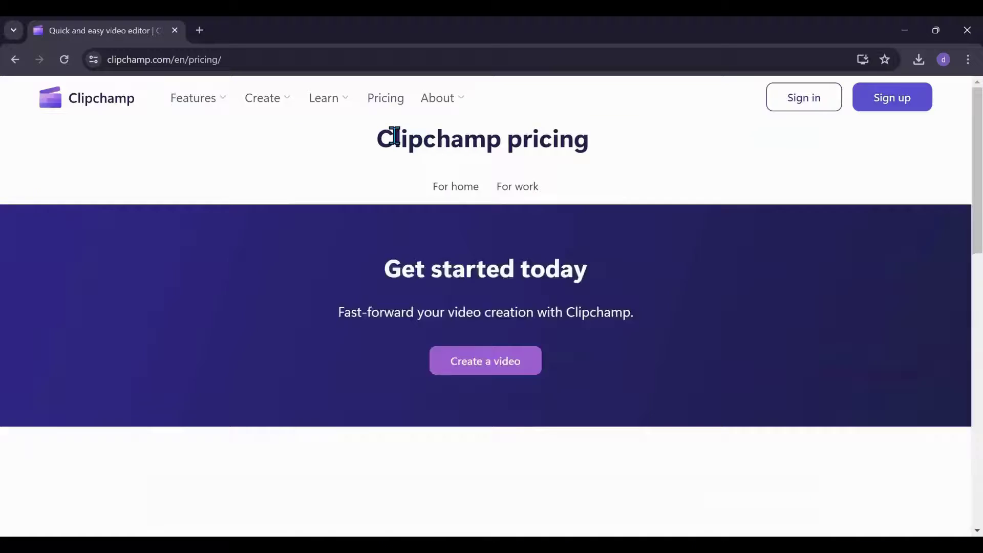
scroll(286, 271, "down", 10)
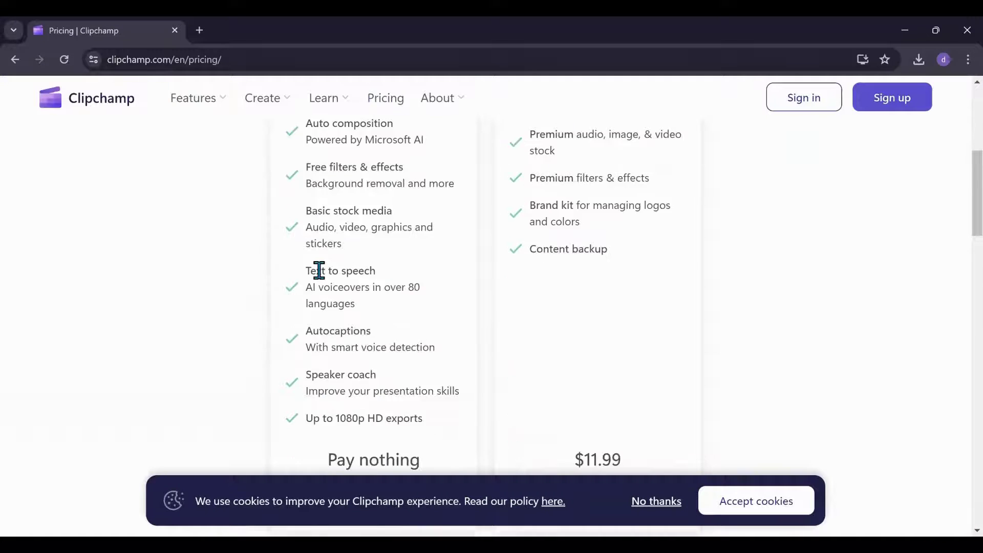
scroll(319, 271, "up", 5)
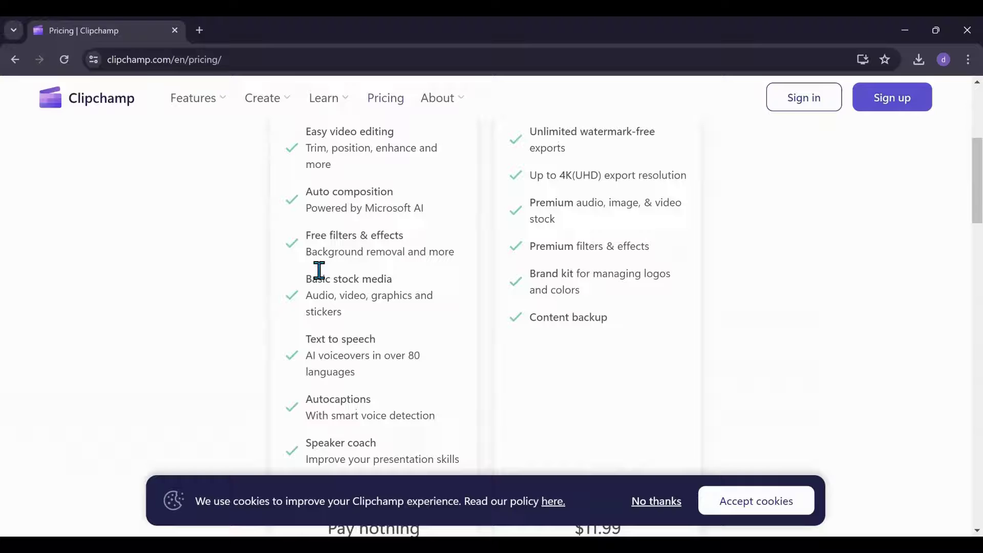
scroll(348, 173, "up", 1)
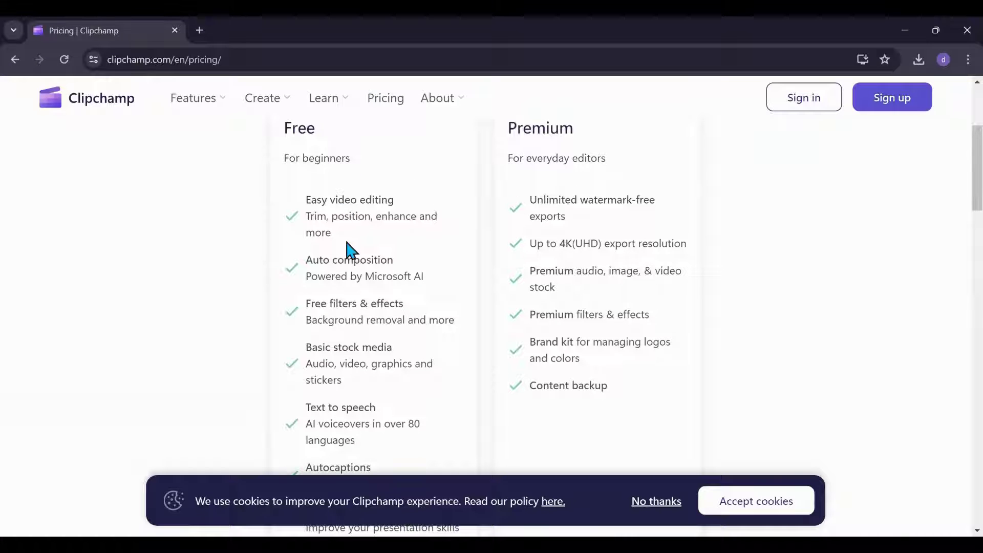
scroll(358, 274, "down", 1)
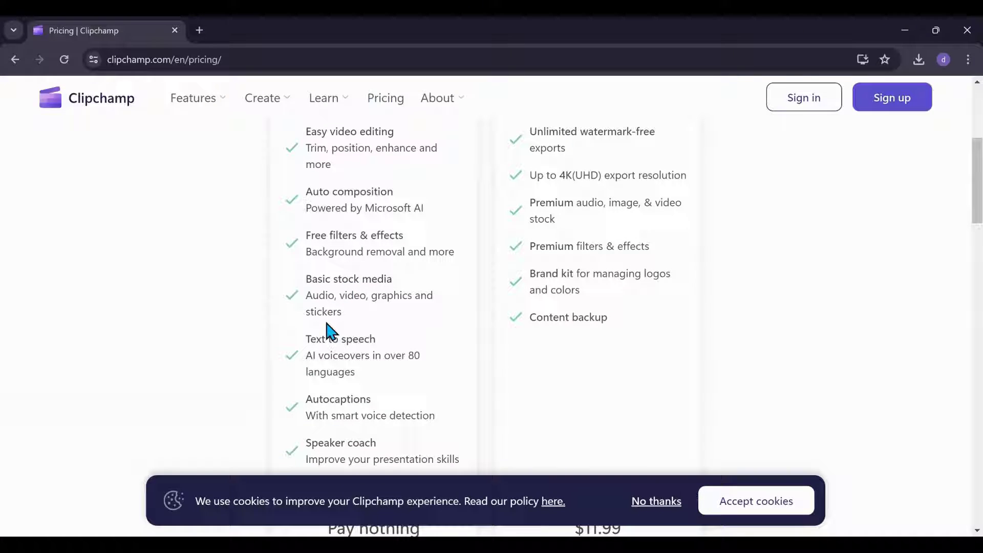
scroll(326, 328, "down", 2)
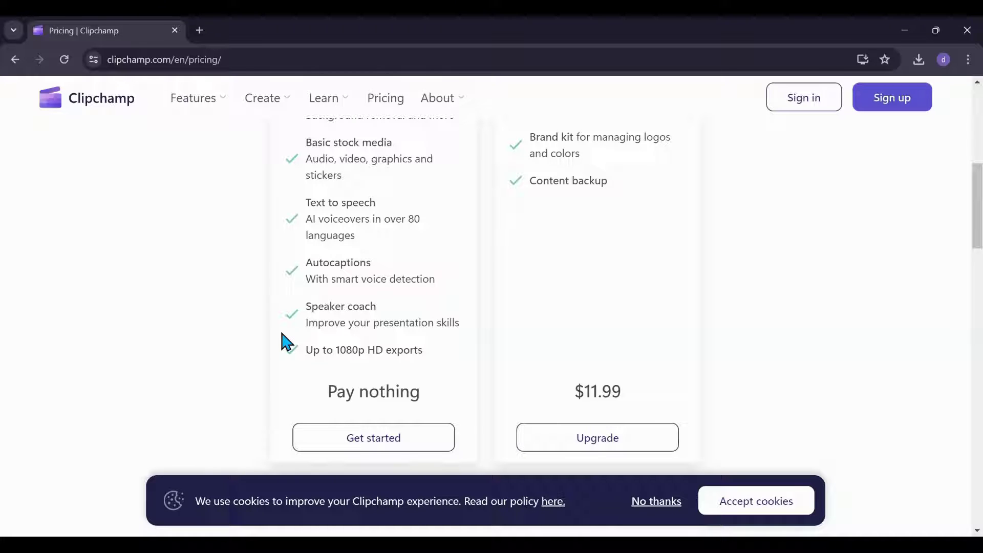
scroll(323, 340, "up", 3)
scroll(322, 340, "down", 2)
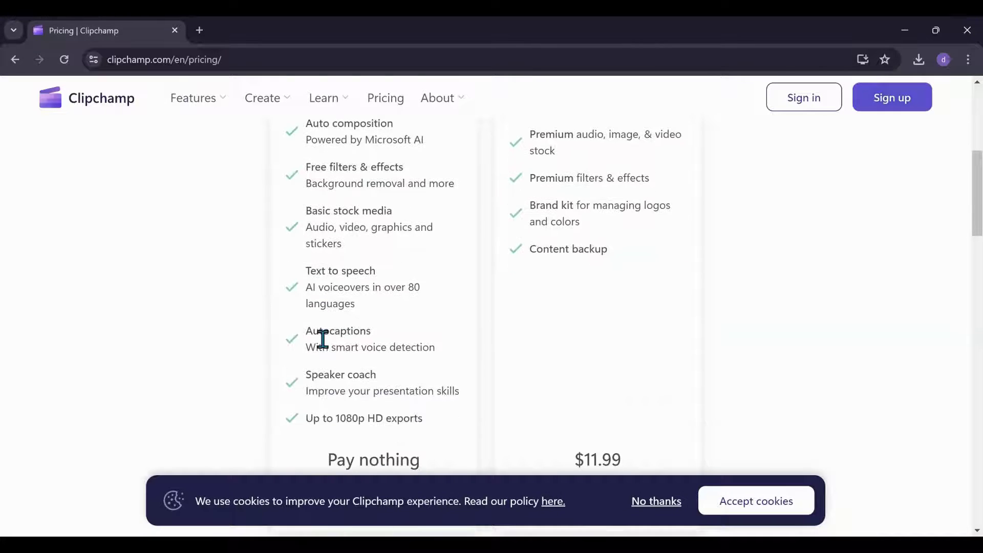
scroll(323, 343, "up", 3)
scroll(582, 295, "down", 2)
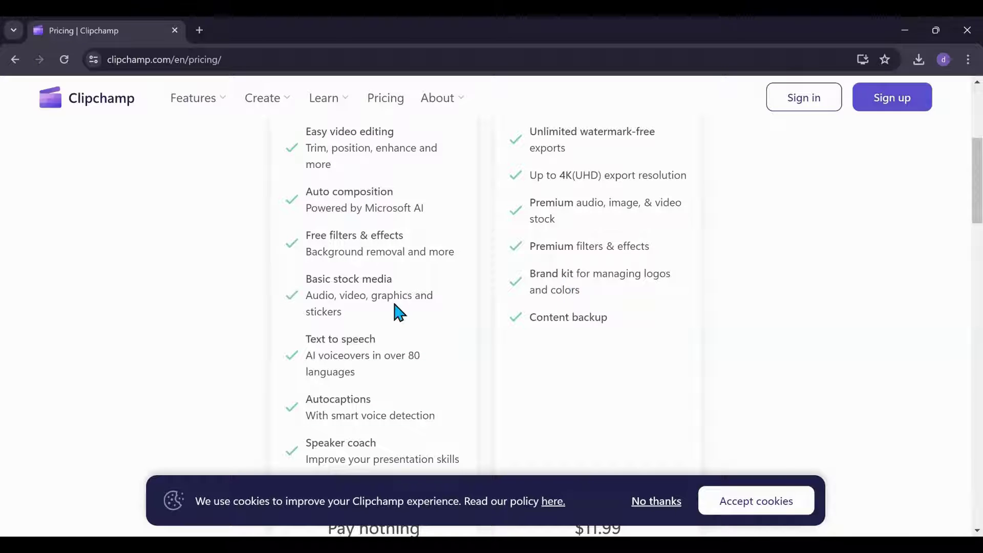
scroll(399, 313, "up", 2)
scroll(399, 312, "down", 3)
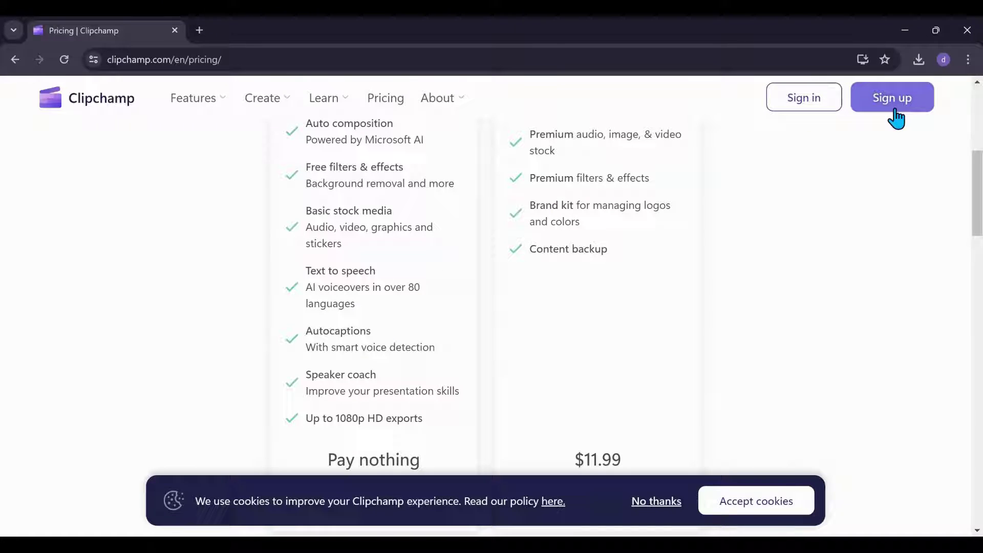
Sign in with email and answer onboarding as a Content creator of type Influencer
left_click(805, 108)
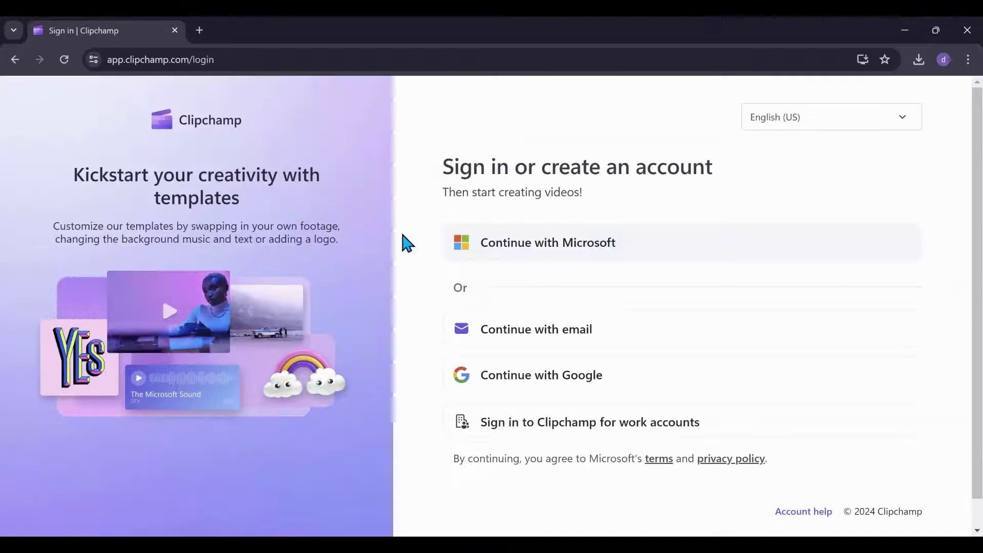
left_click(588, 330)
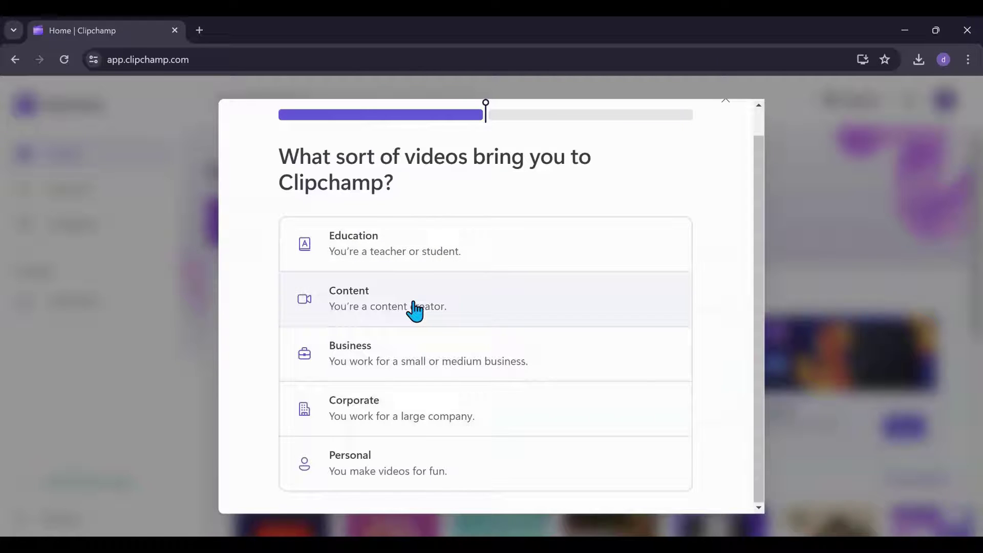
left_click(415, 310)
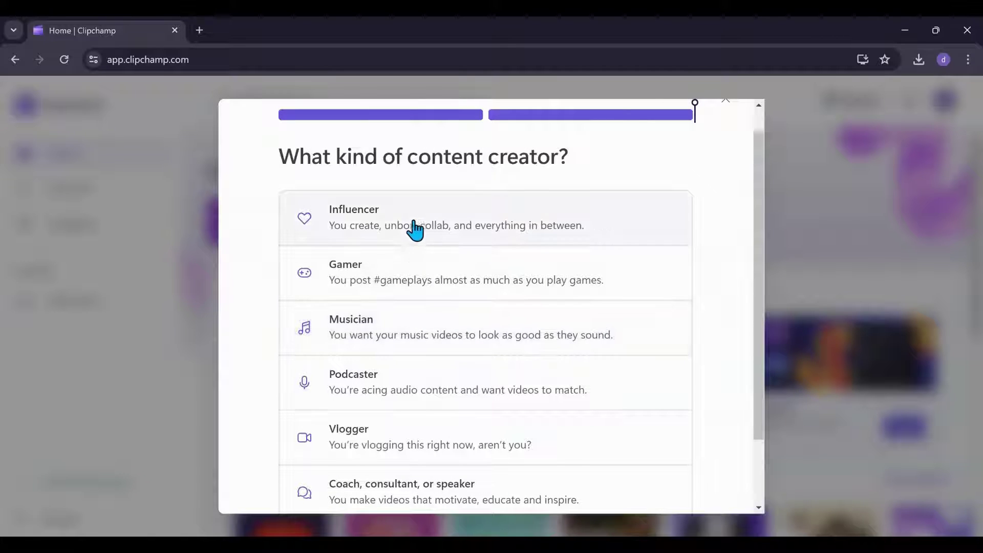
scroll(415, 358, "down", 2)
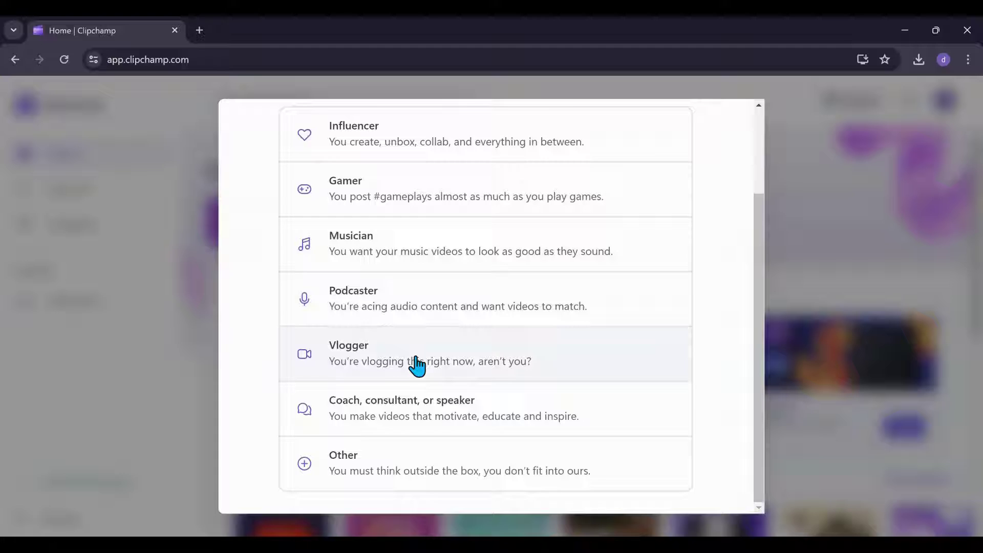
scroll(417, 365, "up", 1)
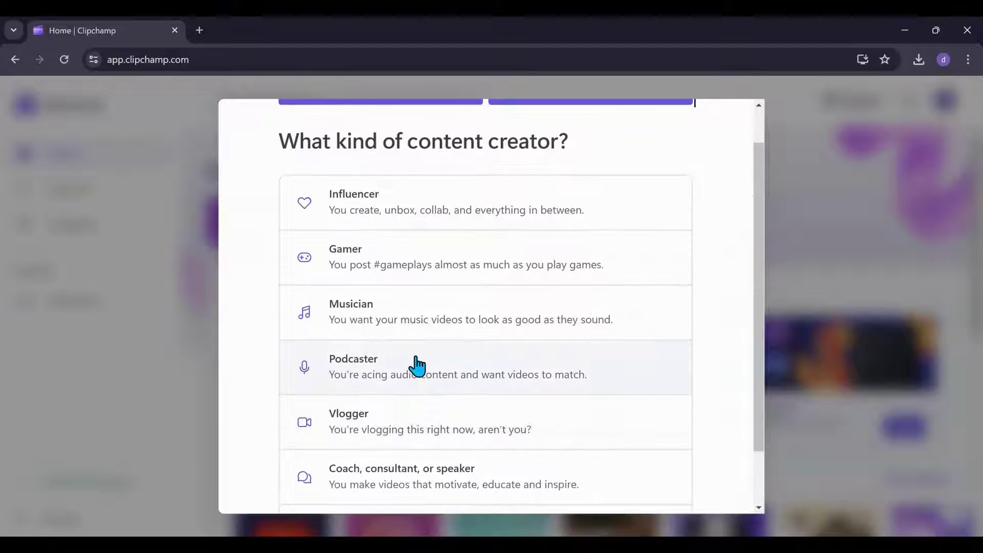
left_click(415, 222)
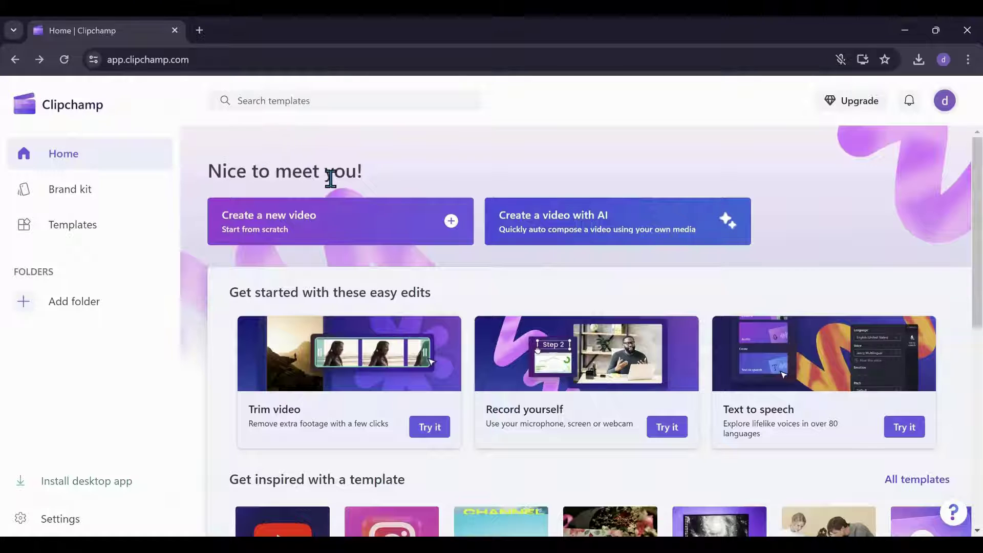
Create a new blank video project and show the Record & create options
left_click(269, 230)
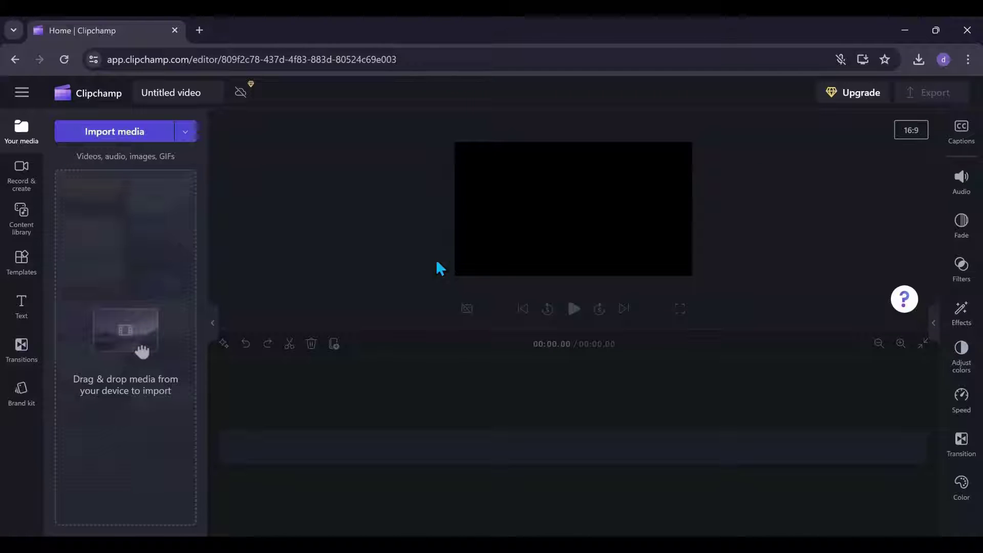
left_click(24, 185)
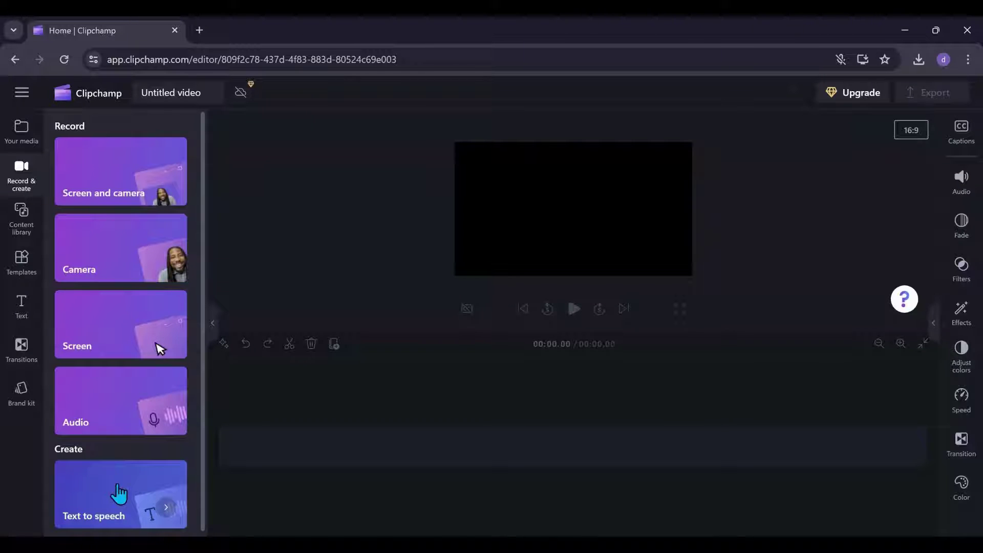
Add a text-to-speech clip and keep English (United States) as its language
left_click(96, 500)
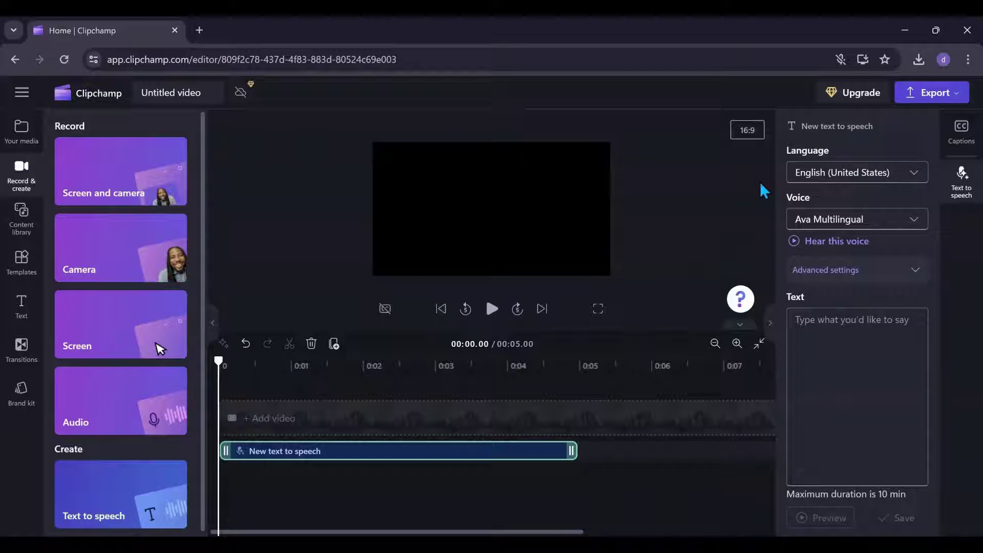
left_click(915, 180)
scroll(878, 240, "down", 10)
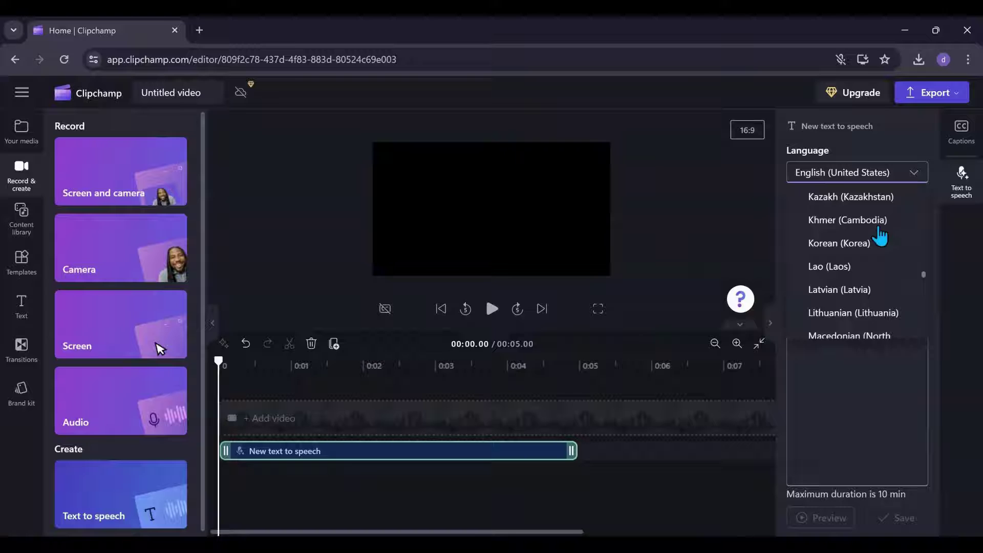
scroll(880, 236, "down", 5)
scroll(880, 236, "up", 10)
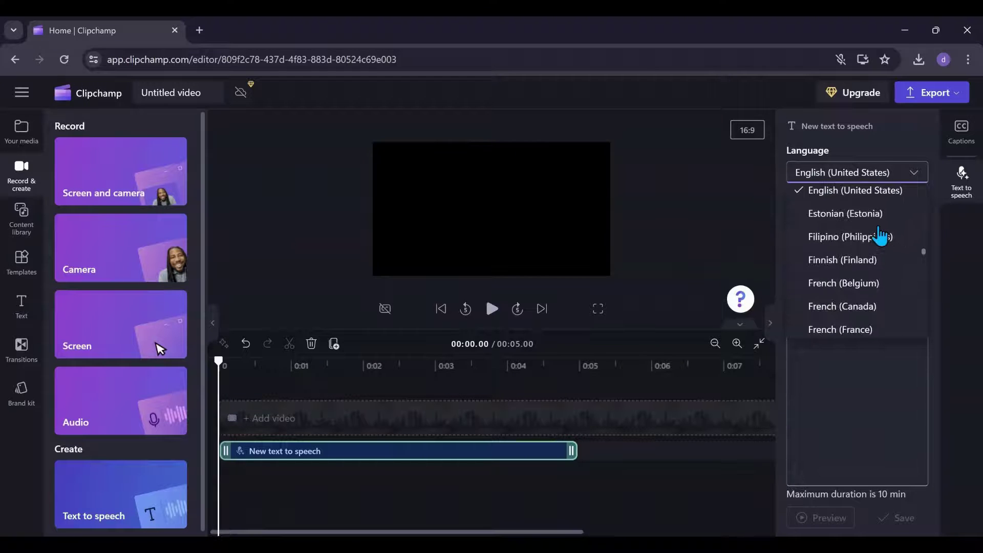
scroll(880, 237, "up", 10)
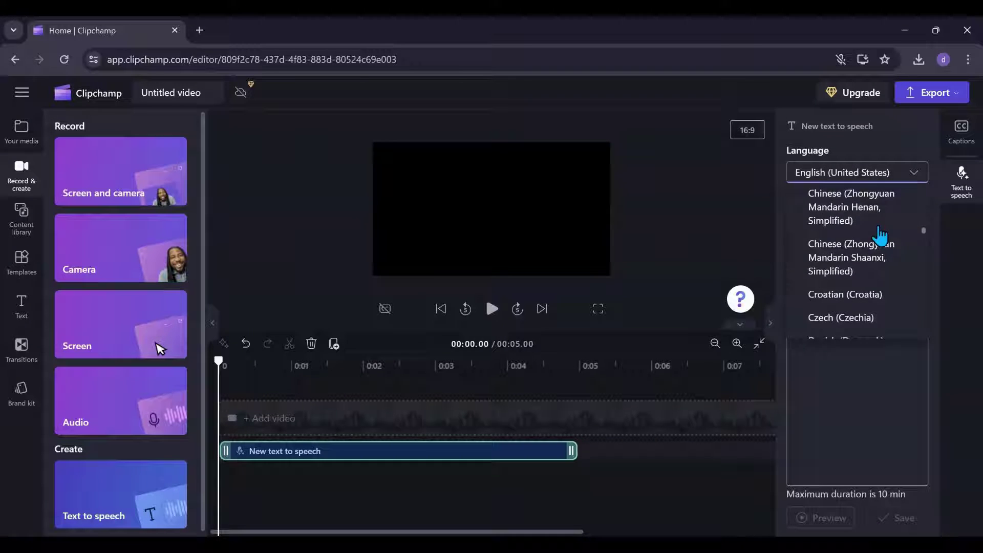
scroll(880, 237, "up", 10)
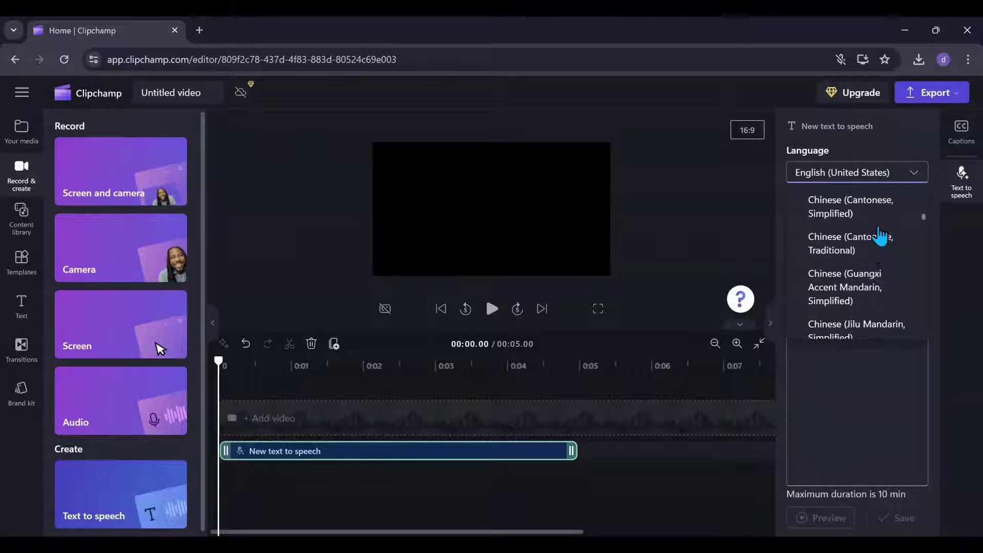
left_click(914, 180)
Browse the voice list to locate the Jane voice
left_click(914, 221)
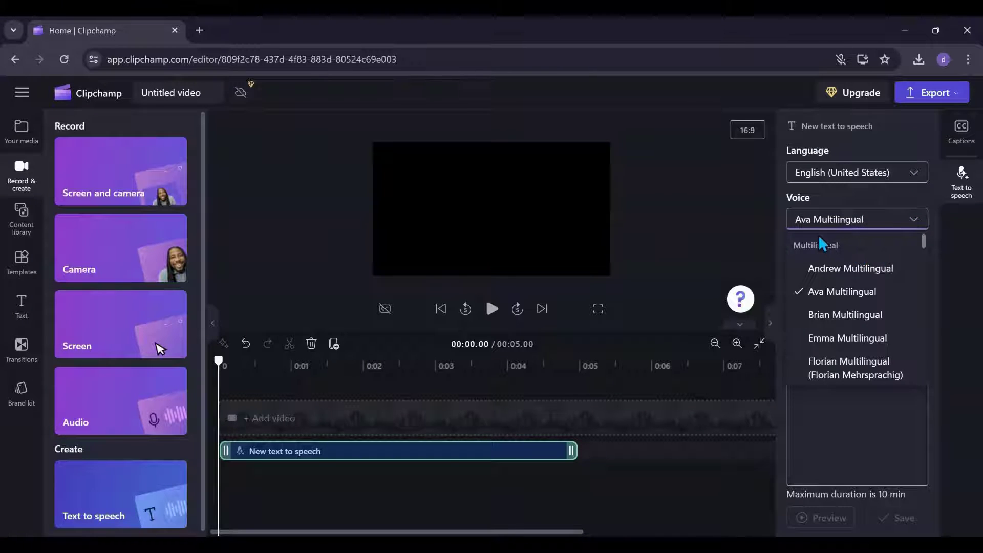
left_click(919, 225)
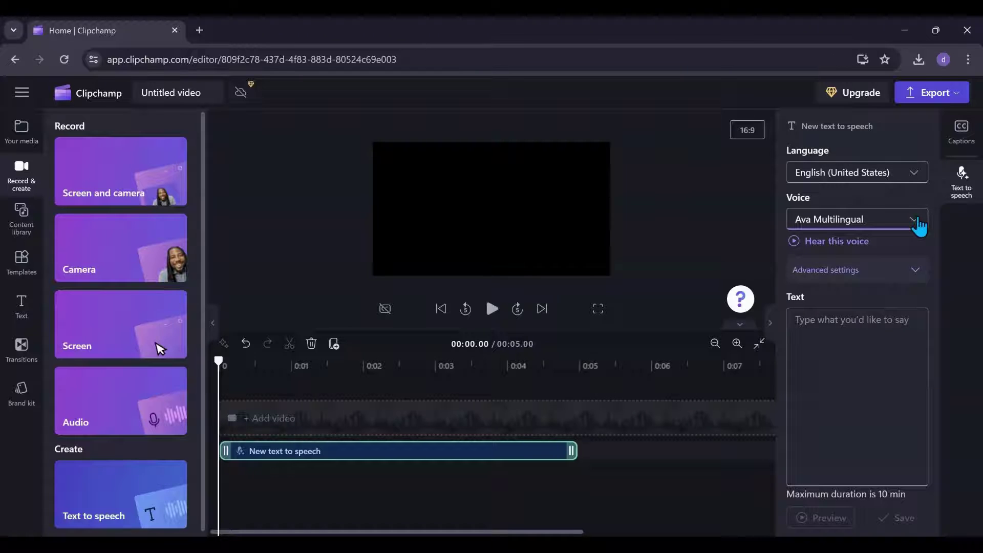
left_click(919, 224)
scroll(850, 277, "down", 5)
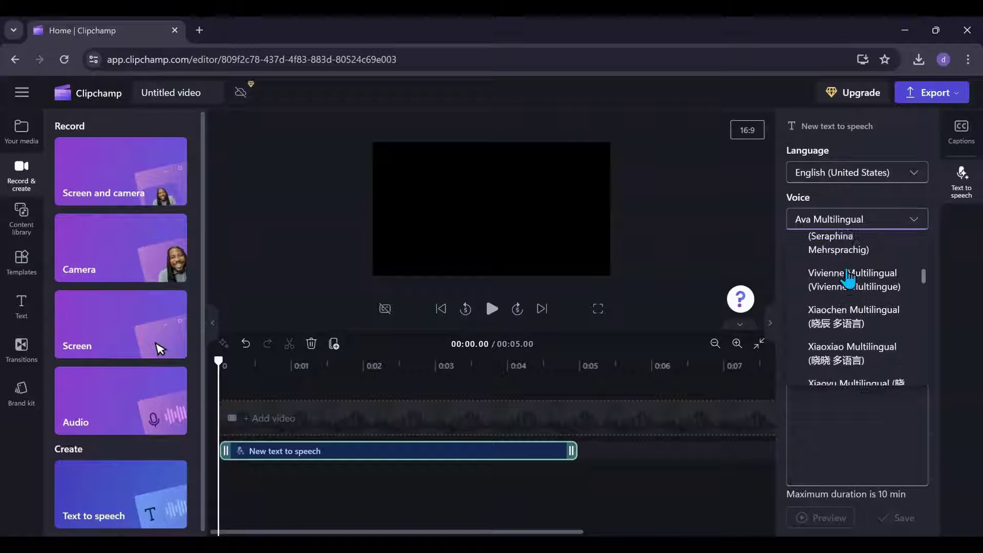
scroll(848, 276, "up", 5)
scroll(848, 277, "down", 3)
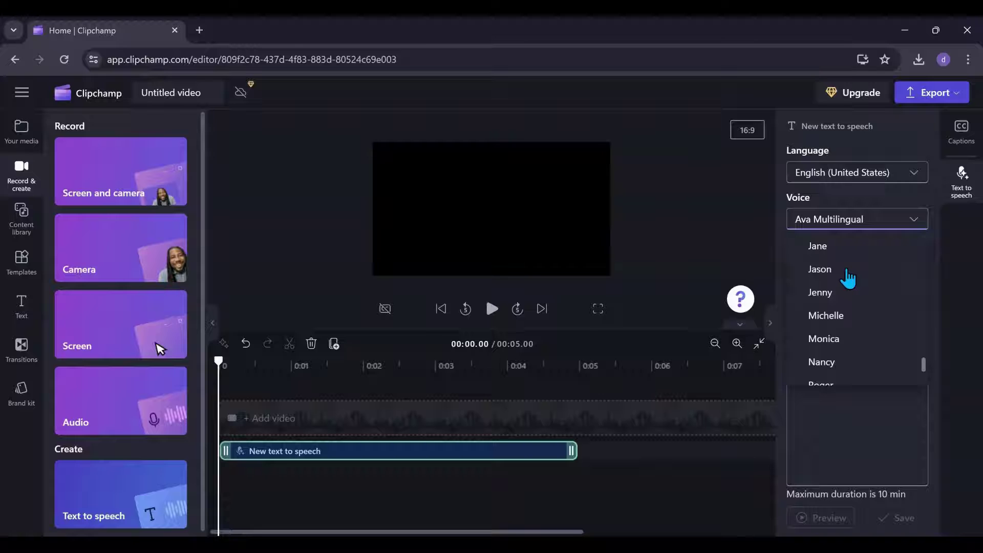
scroll(842, 284, "up", 3)
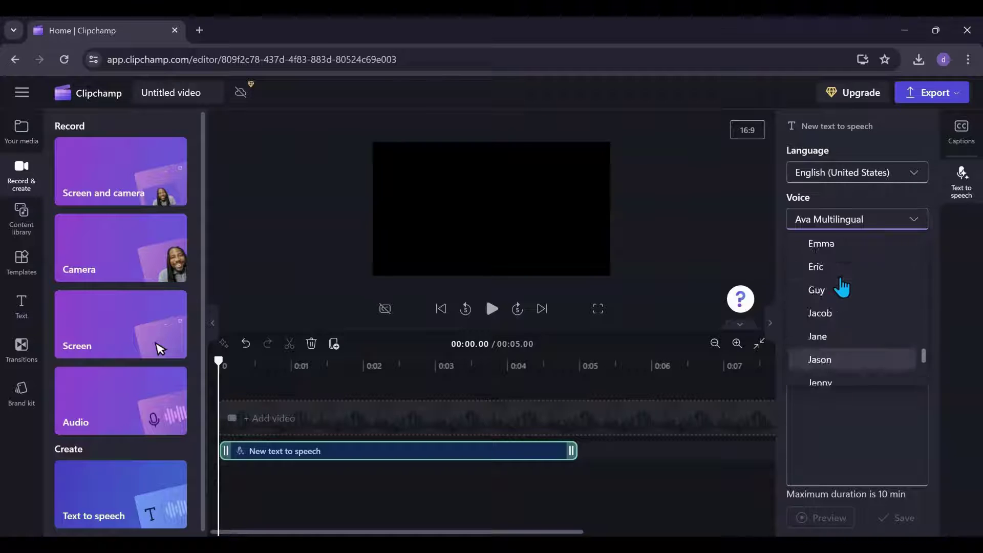
left_click(914, 224)
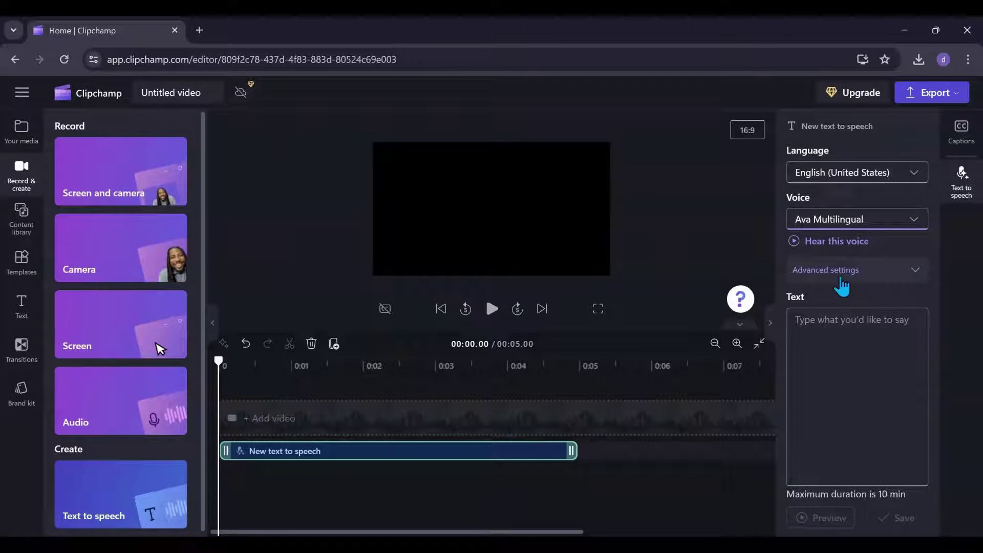
left_click(914, 228)
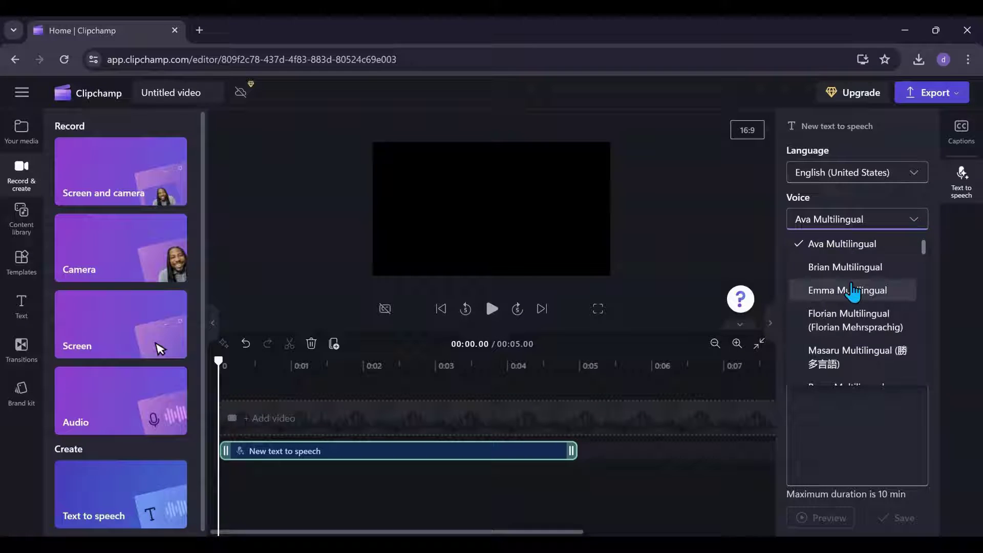
scroll(852, 290, "down", 8)
scroll(852, 292, "down", 5)
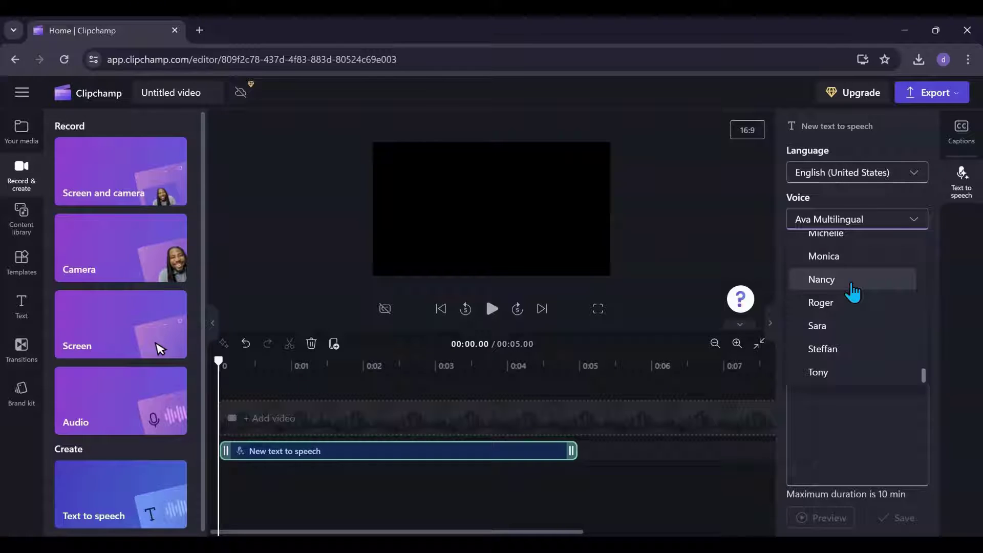
scroll(852, 292, "up", 1)
scroll(852, 292, "up", 2)
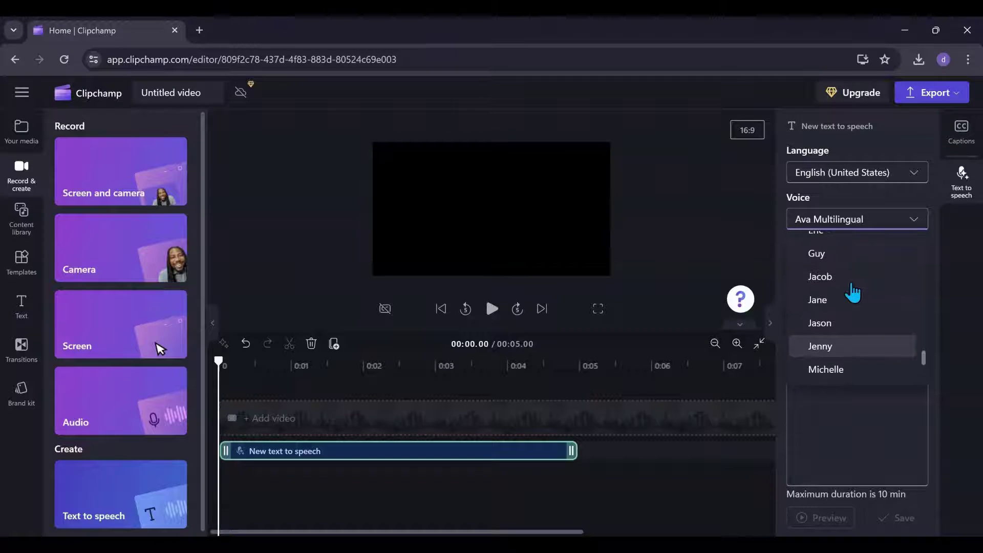
Choose Jane, expand advanced settings, and preview her with Neutral emotion and Default pitch
left_click(844, 299)
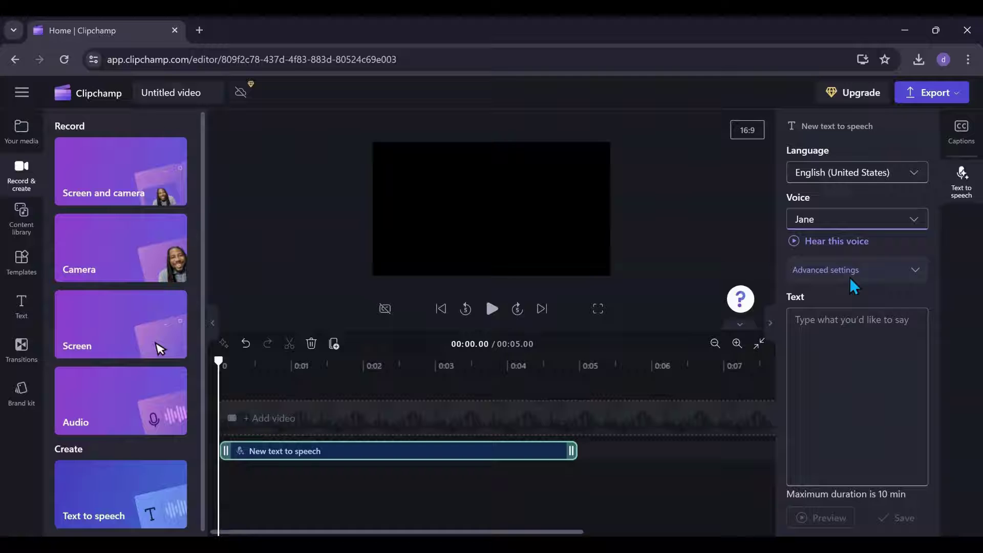
left_click(915, 270)
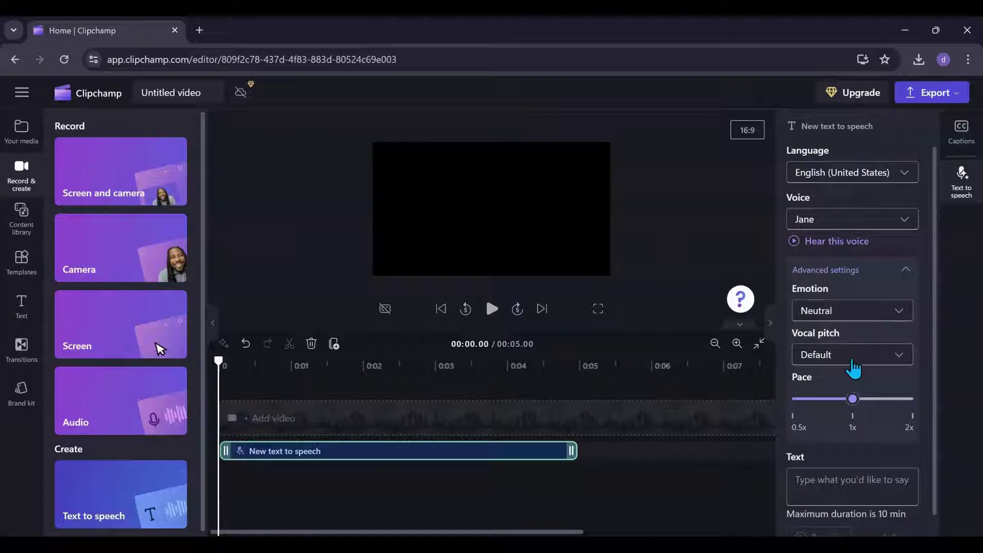
left_click(899, 312)
scroll(873, 371, "down", 2)
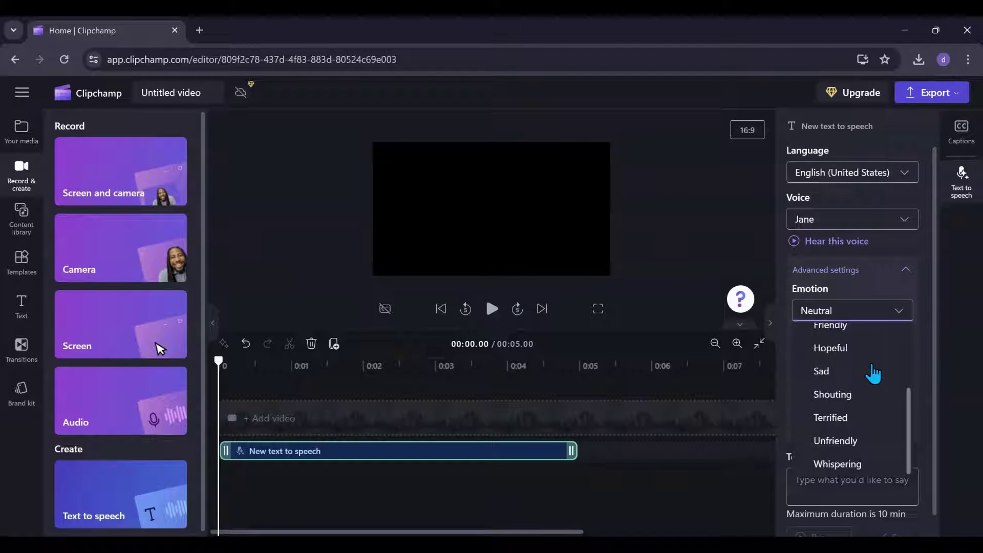
scroll(872, 374, "up", 3)
left_click(901, 318)
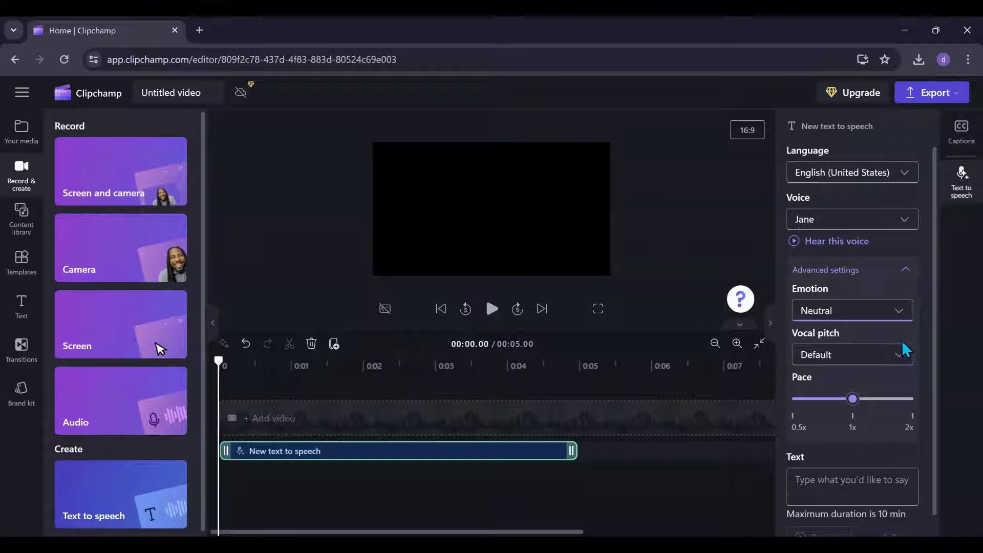
left_click(899, 359)
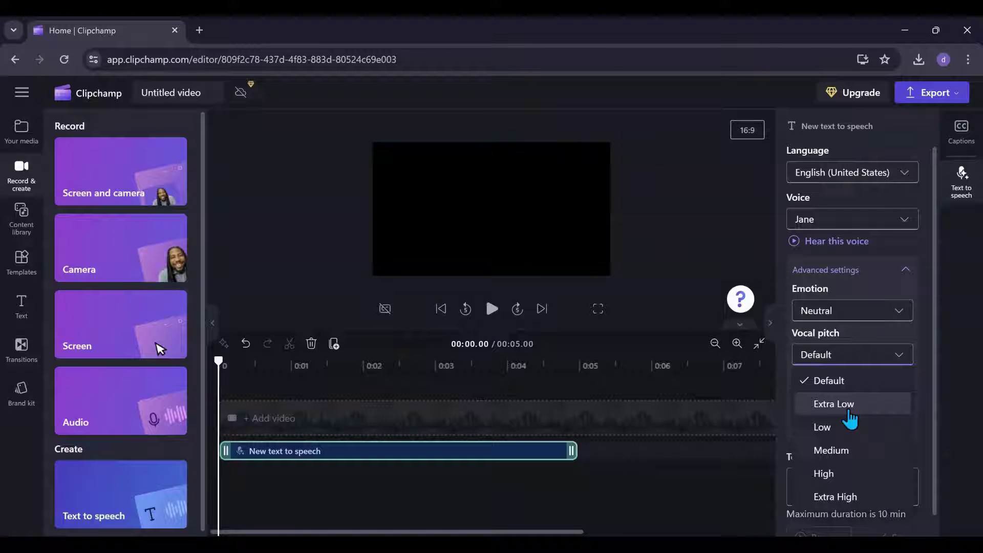
left_click(906, 359)
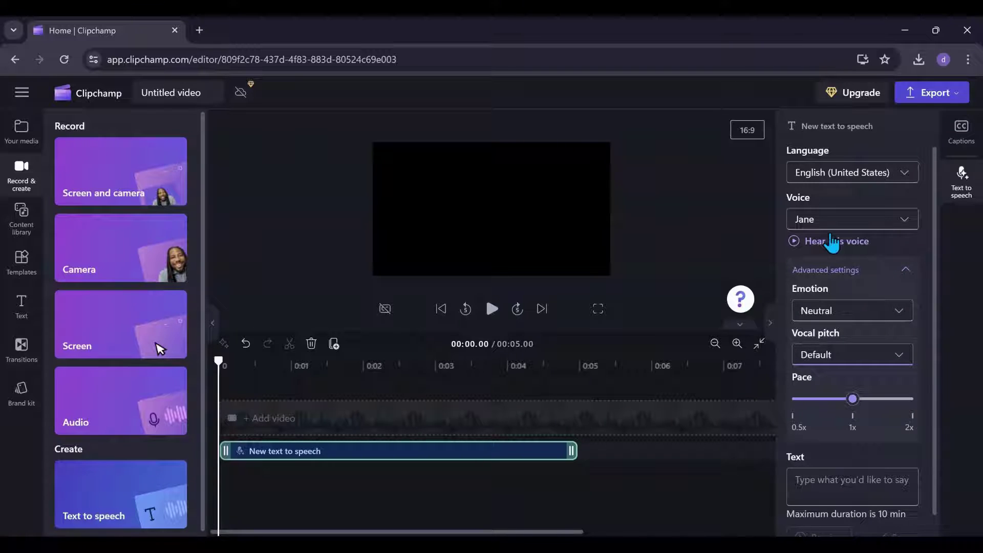
left_click(795, 240)
left_click(795, 241)
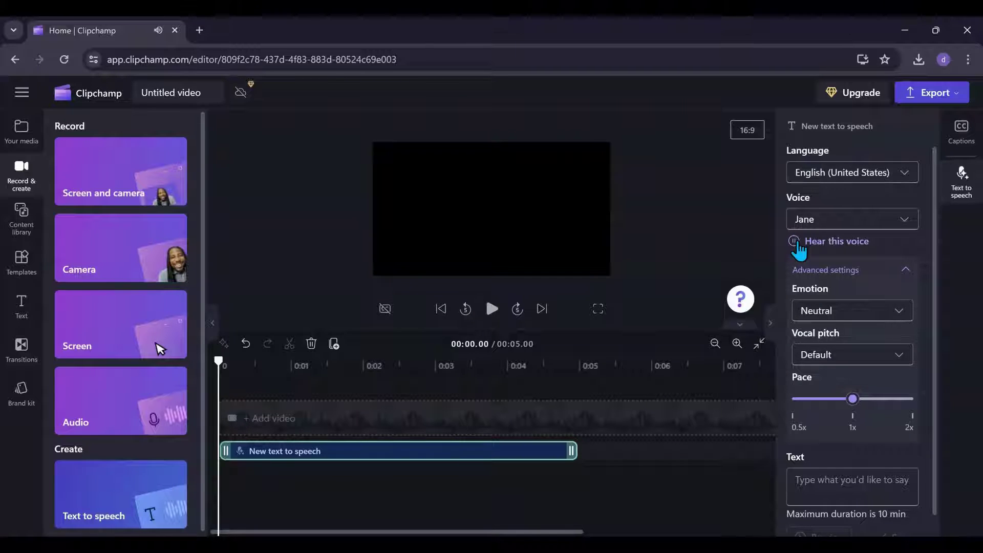
Set the emotion to Cheerful and preview the voice
left_click(895, 311)
left_click(848, 385)
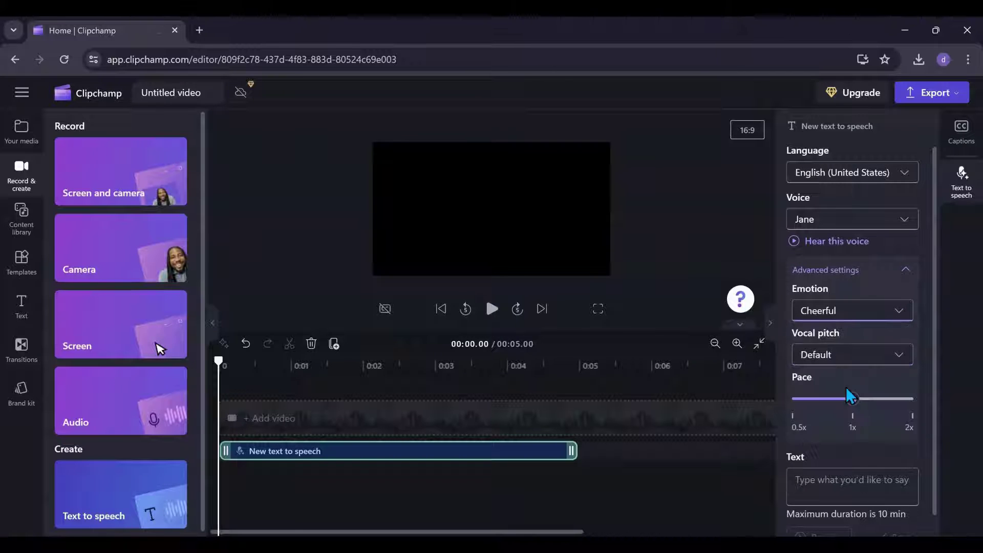
left_click(794, 242)
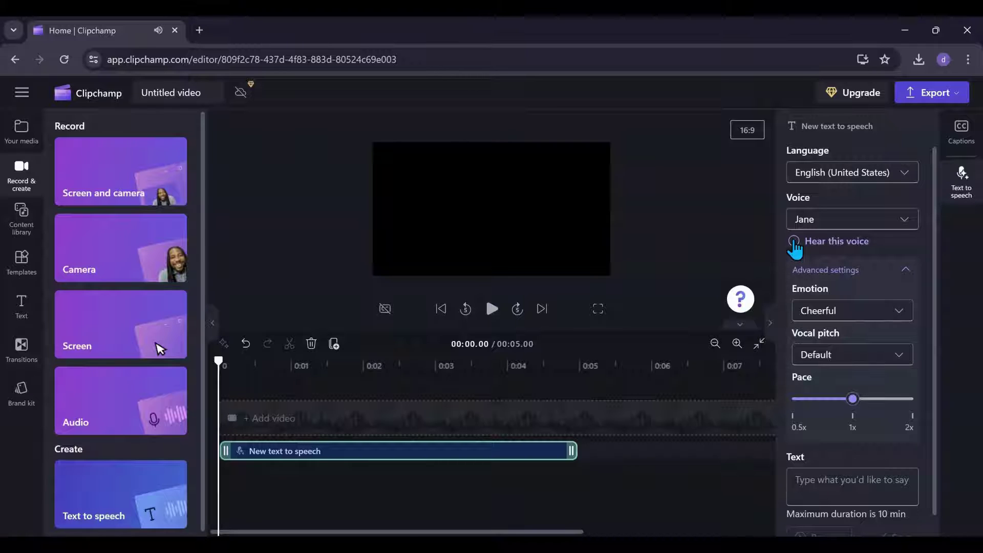
Try Extra Low vocal pitch, then settle on Extra High, previewing each
left_click(902, 358)
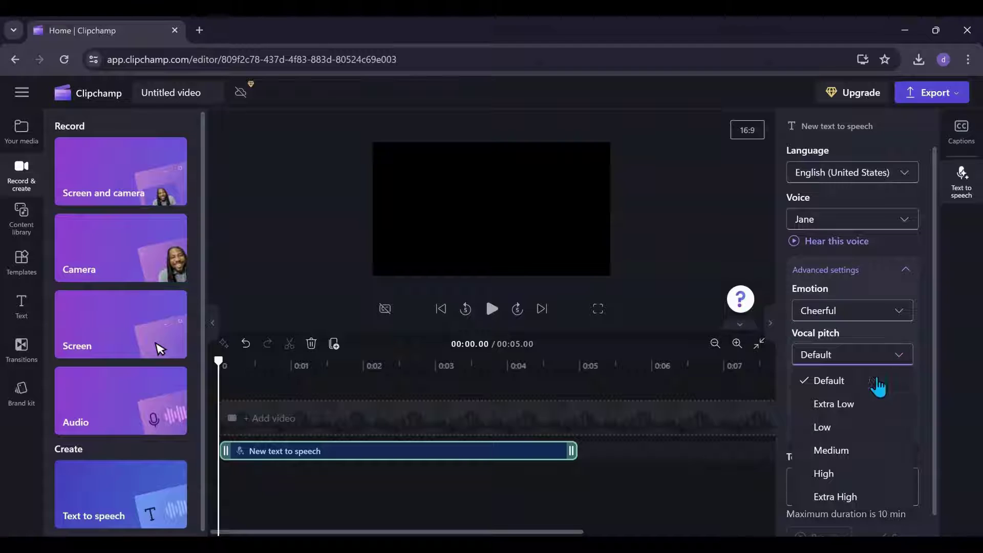
left_click(842, 410)
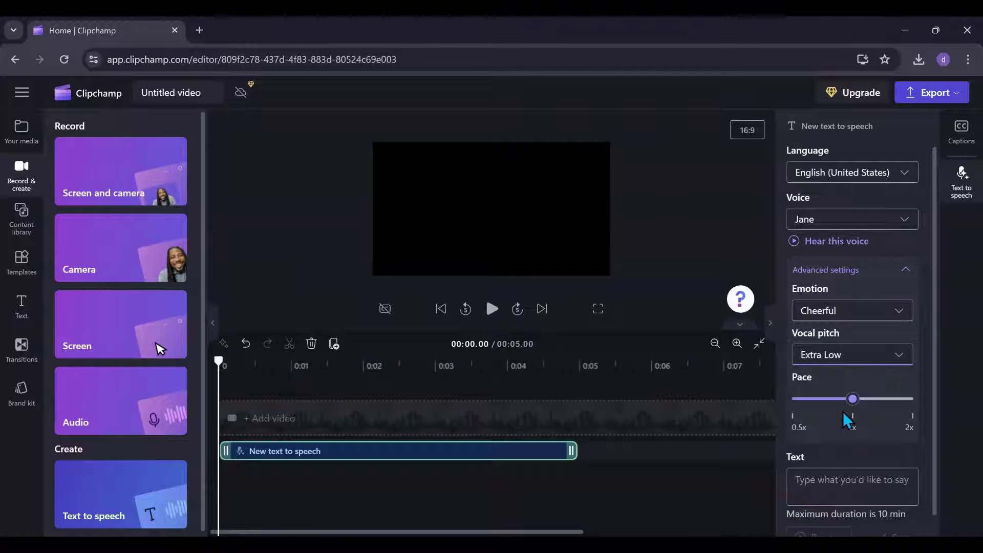
left_click(794, 247)
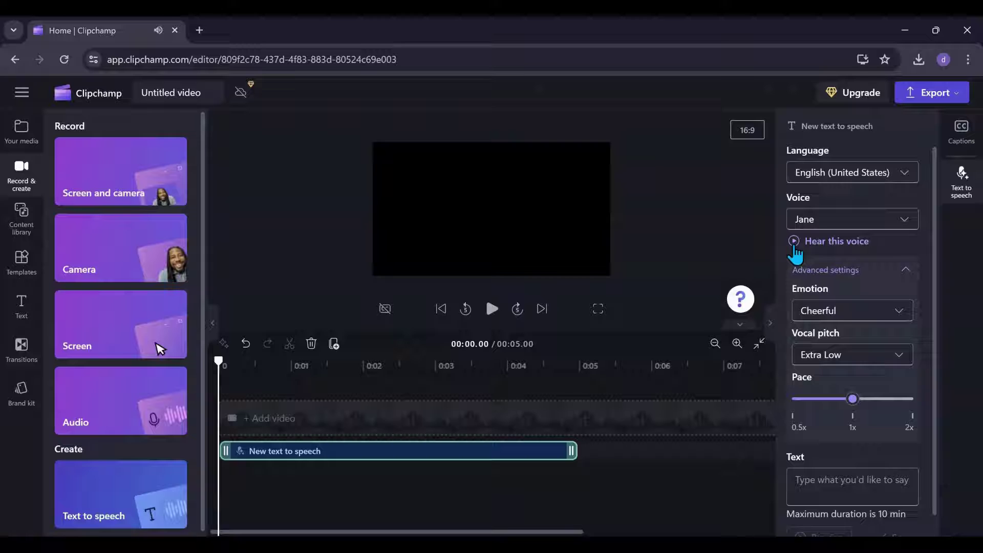
scroll(849, 347, "down", 1)
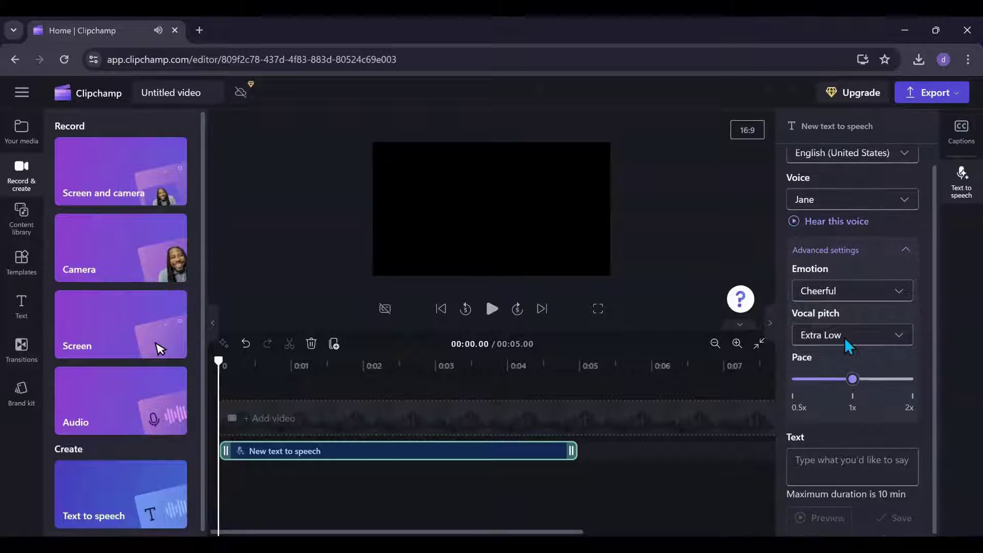
left_click(898, 339)
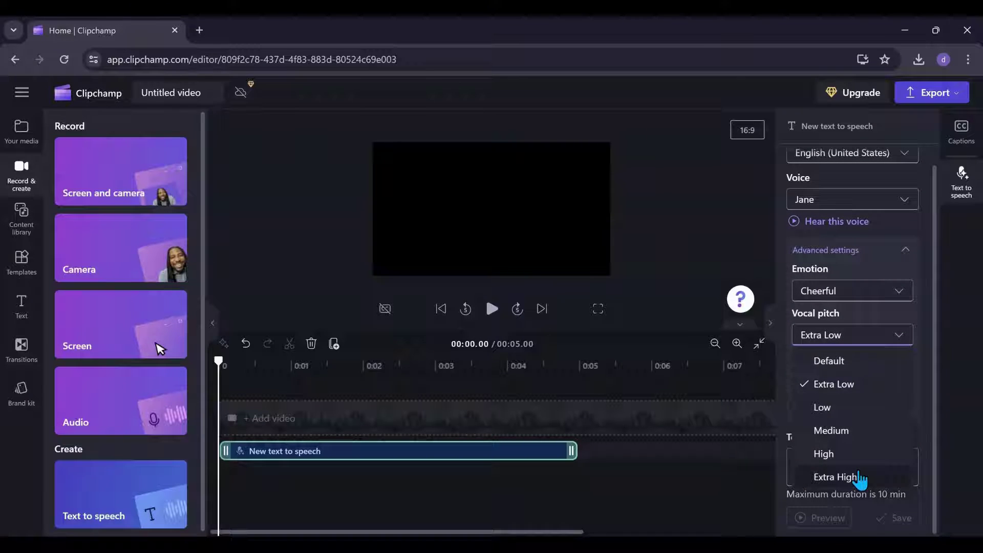
left_click(858, 479)
left_click(794, 222)
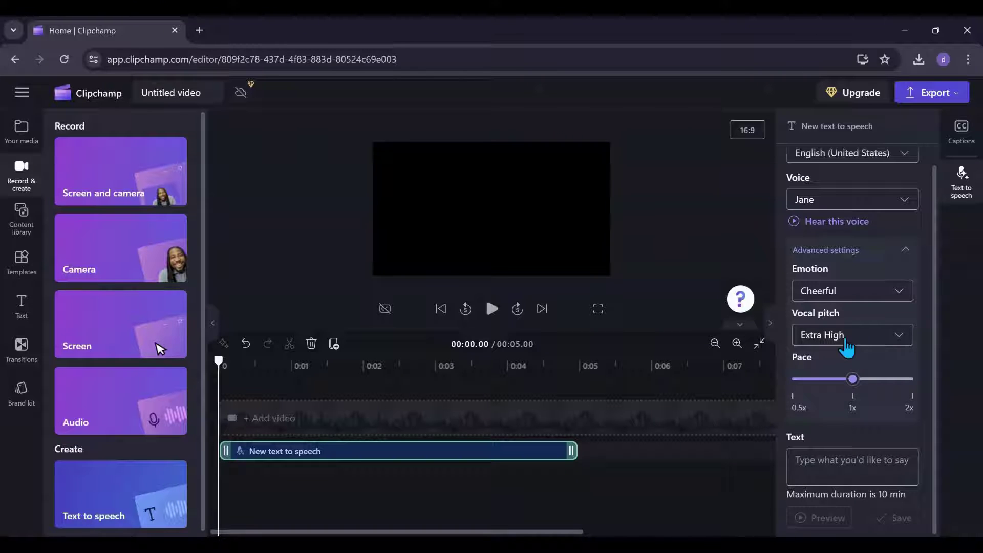
Switch the narration voice to Ava Multilingual
left_click(912, 205)
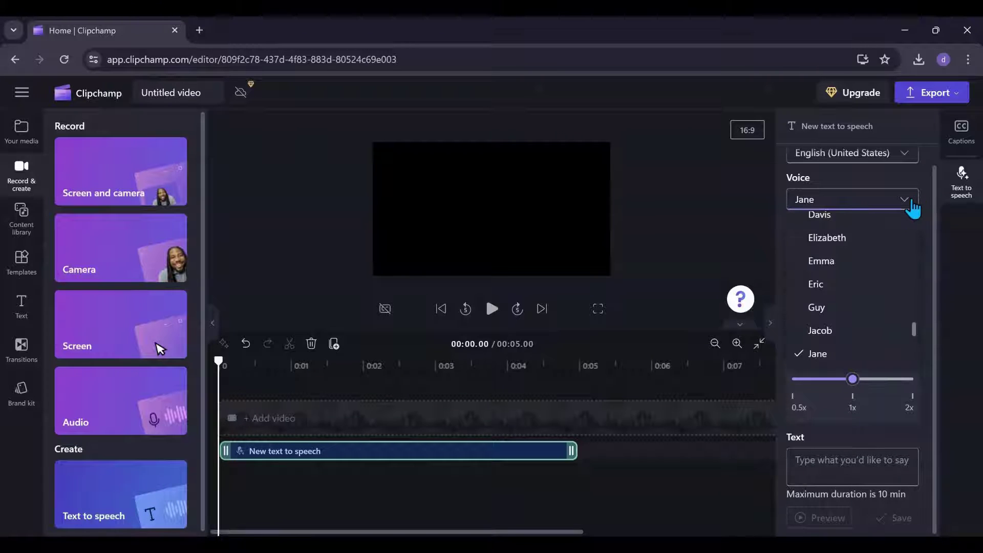
scroll(855, 285, "up", 5)
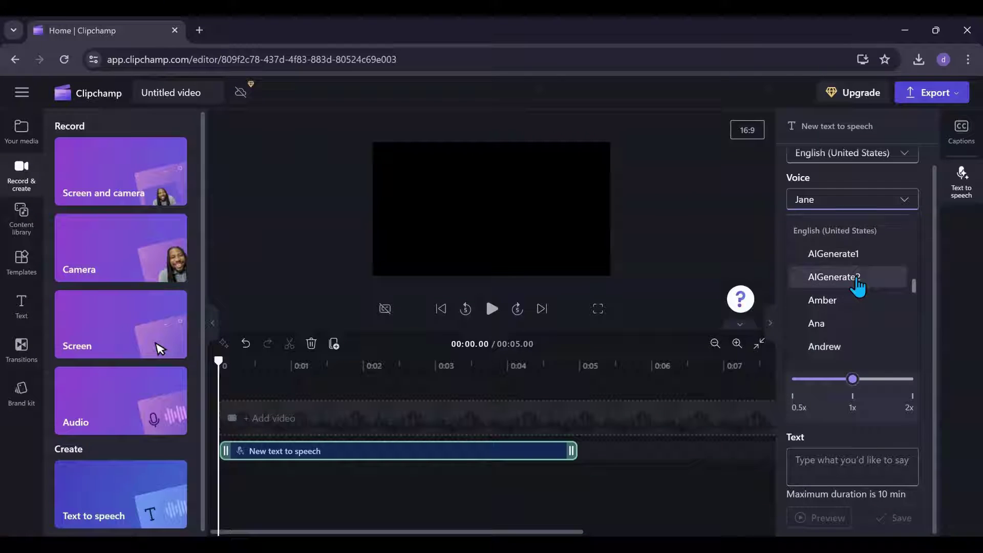
scroll(856, 286, "down", 10)
left_click(824, 274)
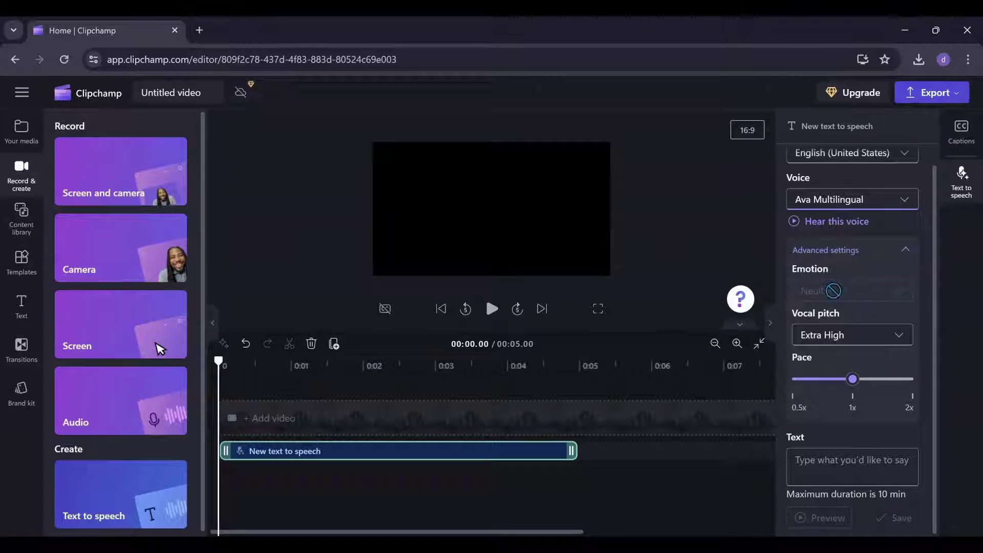
Reset the vocal pitch to Default and place the cursor in the script box
left_click(906, 341)
left_click(867, 357)
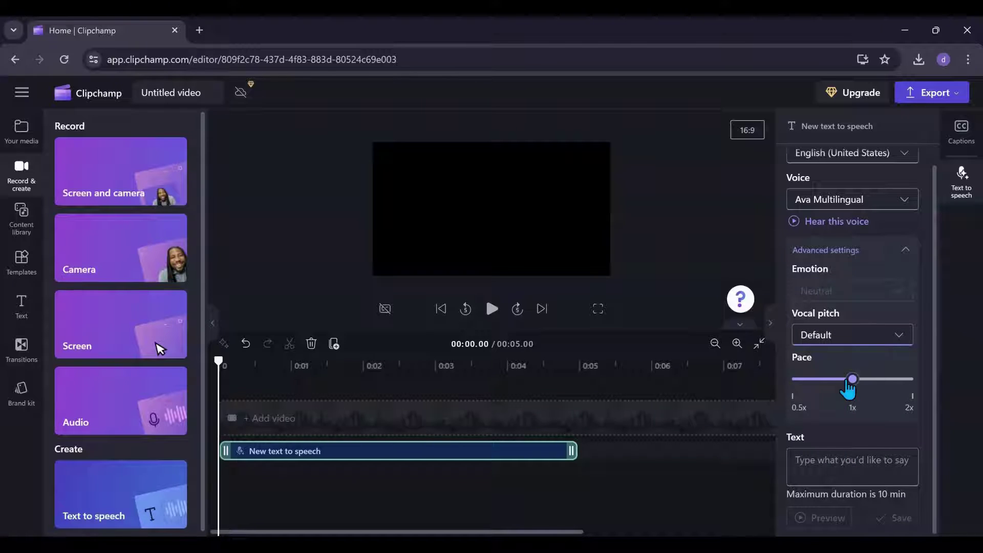
left_click(853, 463)
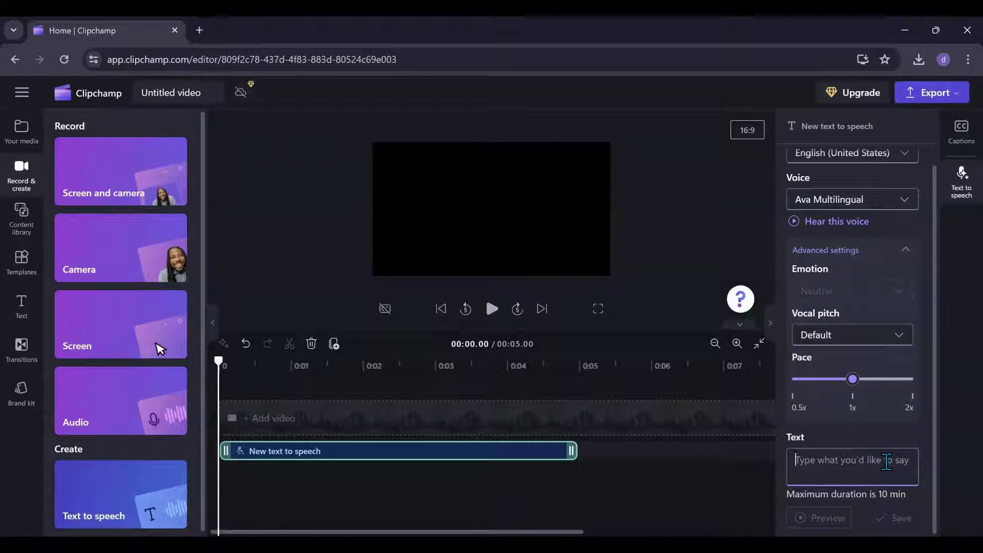
Type a self-introduction line with the narrator's name, followed by a blank line
type("h")
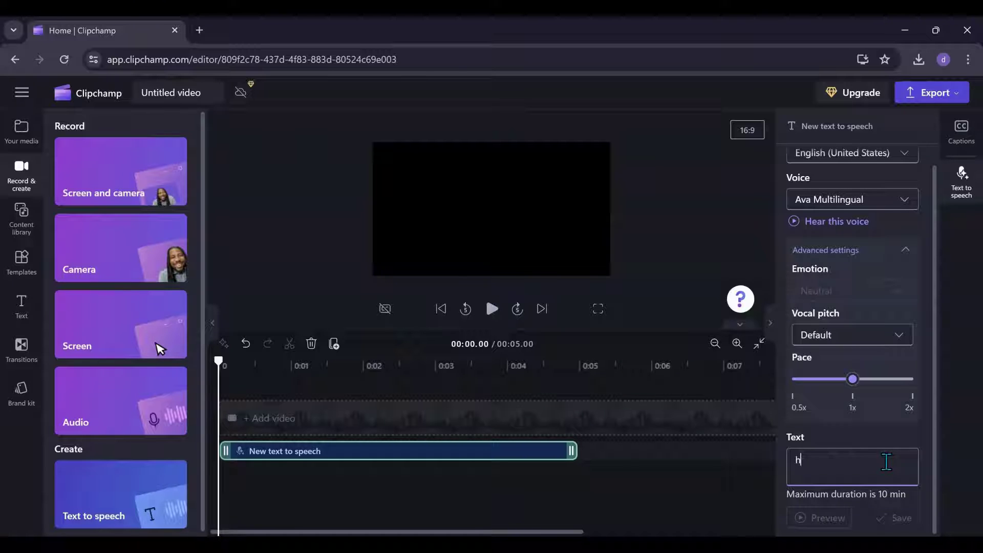
type("ello ")
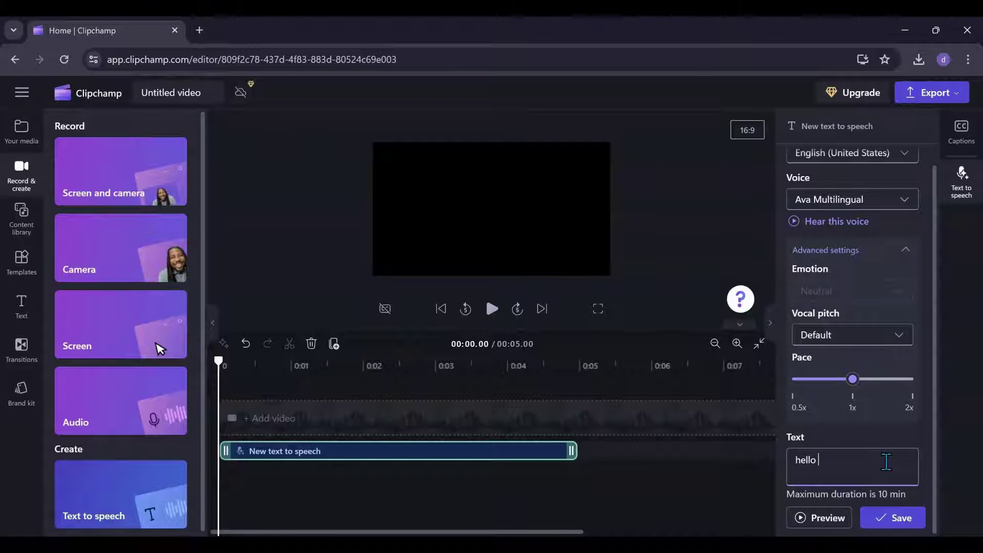
type("my name is michelle")
type("...")
key("Return")
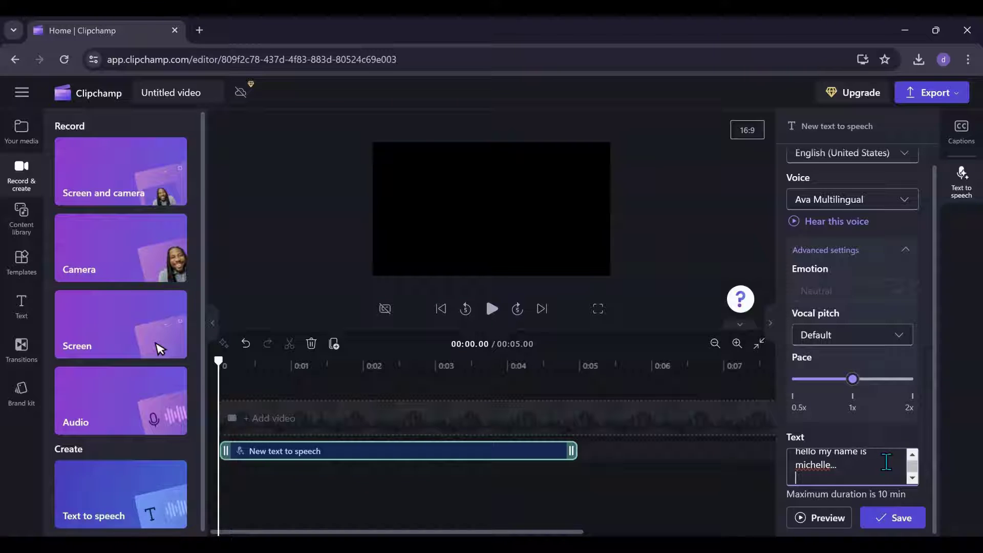
key("Return")
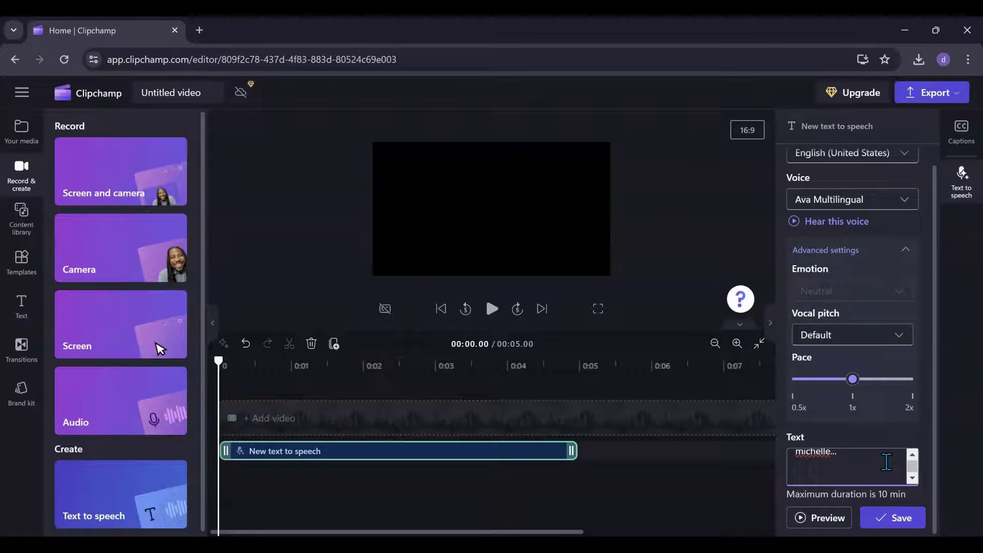
scroll(885, 461, "up", 1)
scroll(885, 462, "down", 1)
Add 'Today is a great day!...' and 'My dog has fleas...', fixing the 'Mydoc' typo
type("Today")
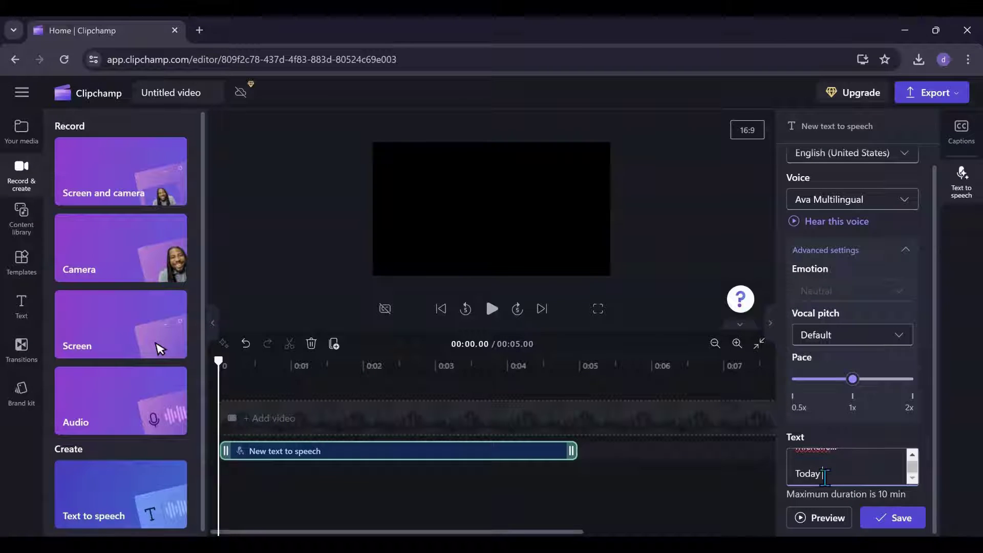
type(" is a great day!...")
key("Return")
key("Return")
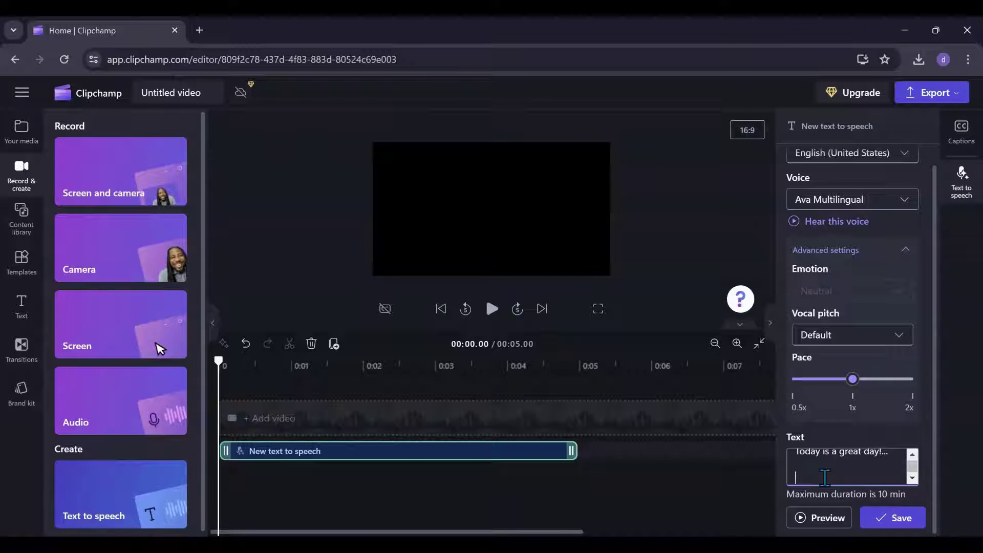
type("Mydoc has fleas")
left_click(825, 478)
key("BackSpace")
type("g")
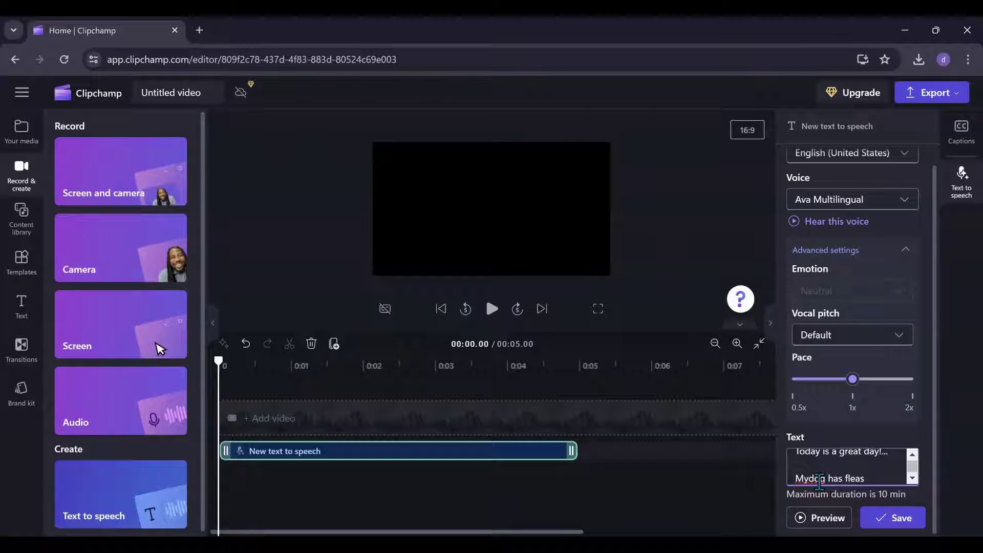
left_click(809, 477)
left_click(810, 477)
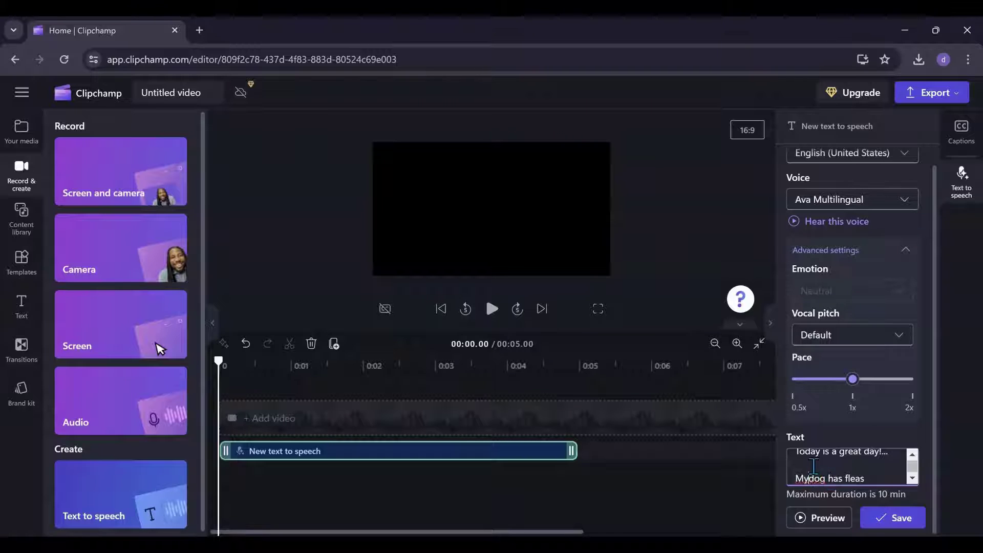
left_click(877, 479)
type("...")
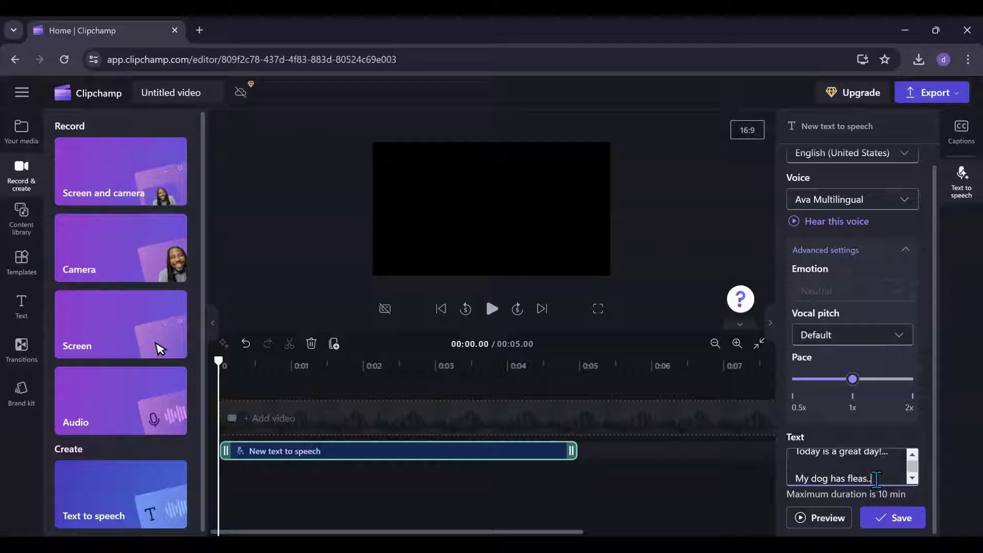
Preview the Ava narration of the script and collapse the advanced voice settings
left_click(834, 517)
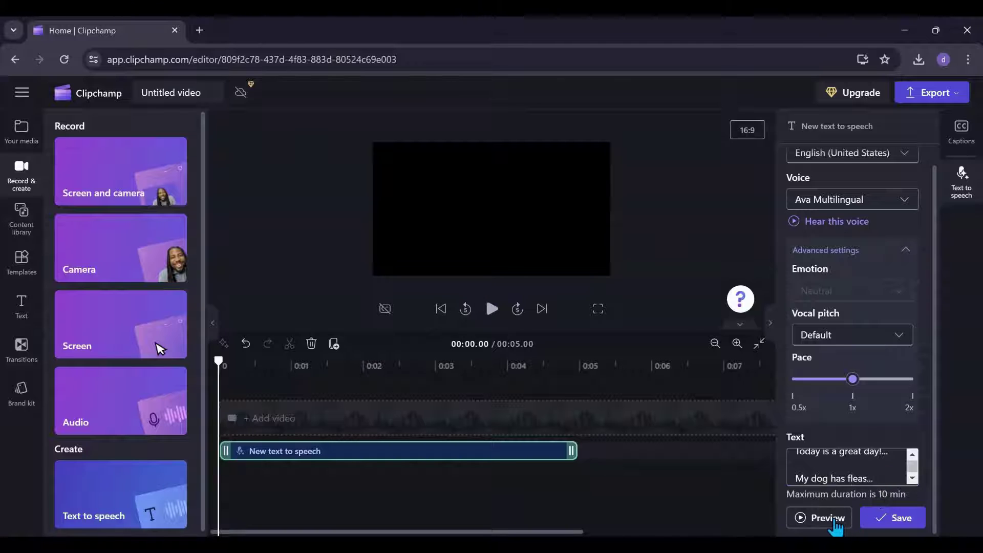
left_click(905, 249)
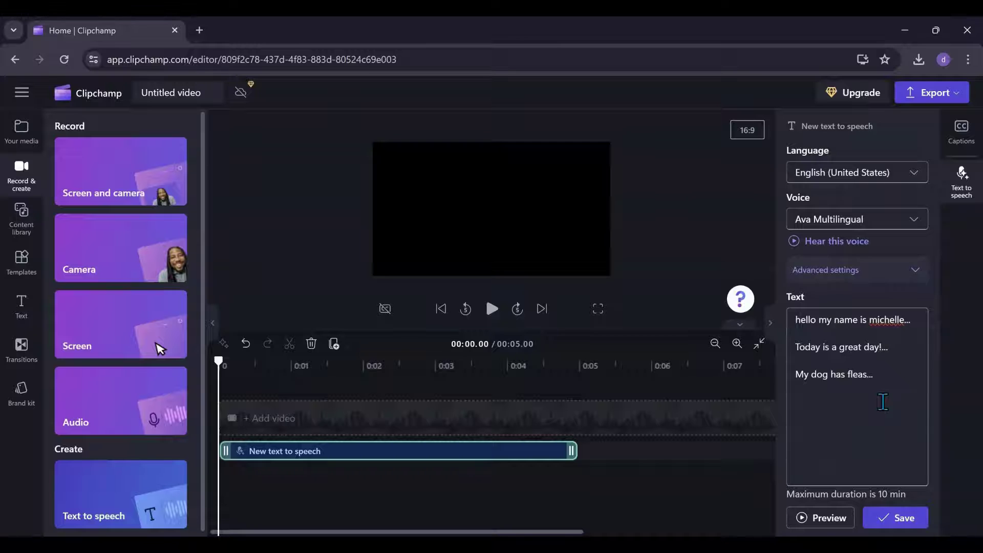
Save the script as a 6.09-second narration clip, play it back, and select it
left_click(891, 517)
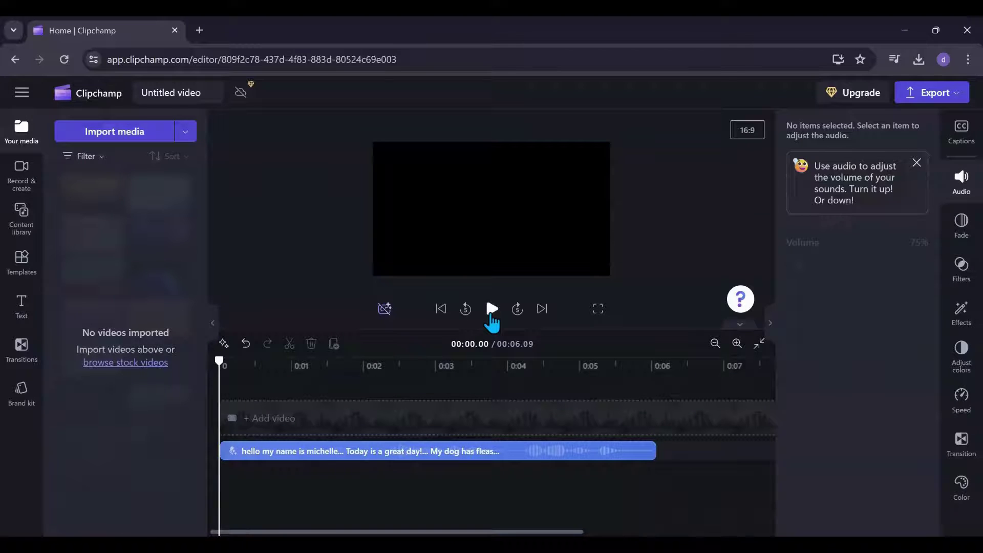
left_click(491, 308)
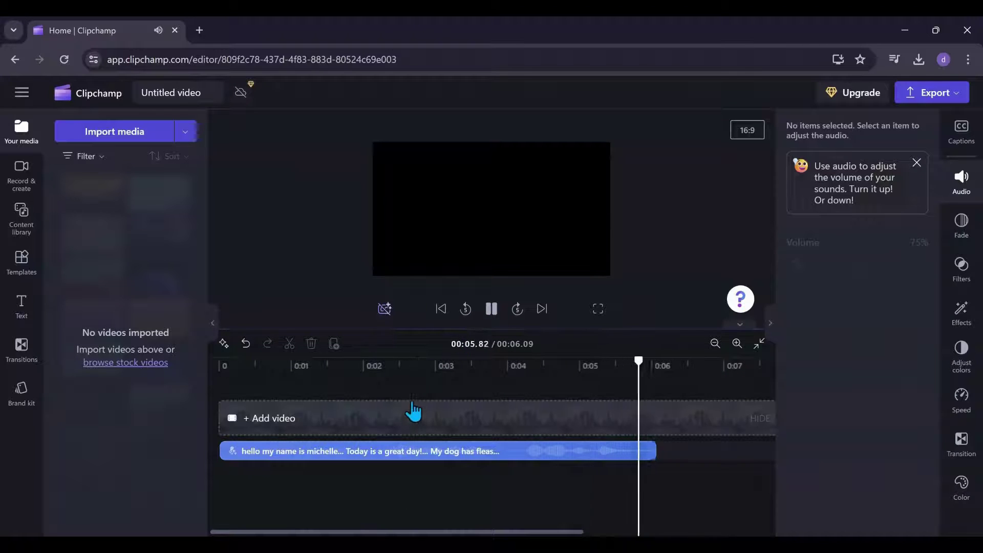
left_click(407, 449)
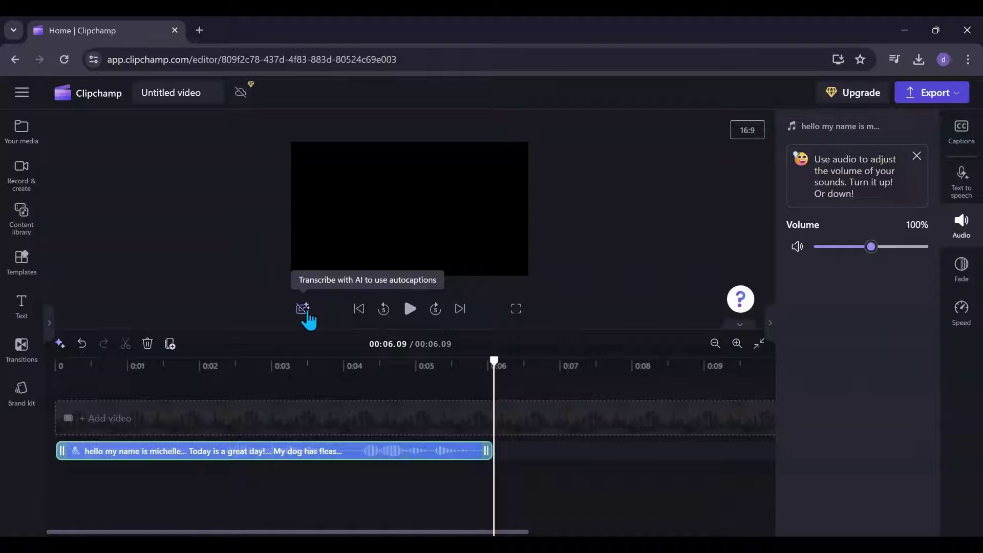
Transcribe the voiceover into AI autocaptions and scrub to about 3 seconds to check them
left_click(303, 309)
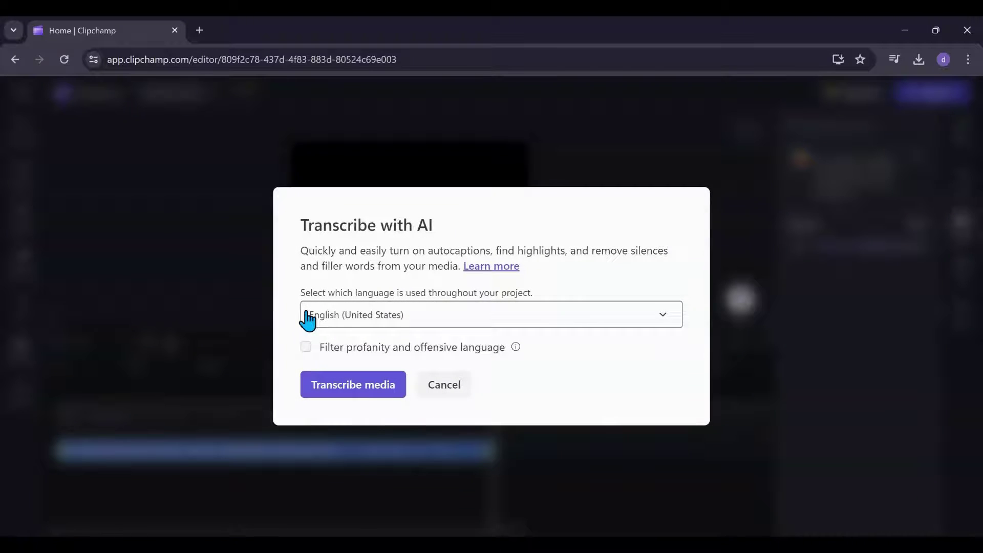
left_click(329, 398)
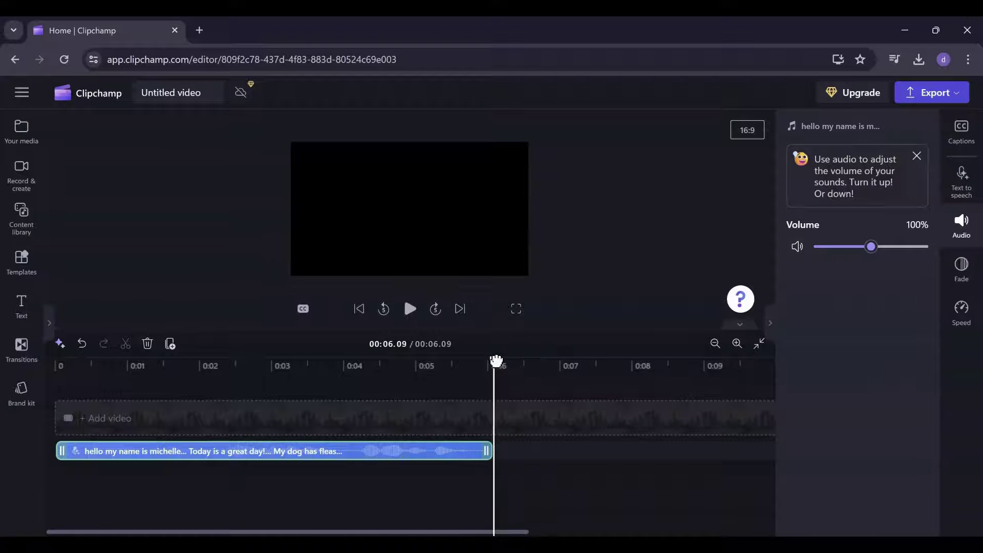
left_click_drag(496, 361, 266, 358)
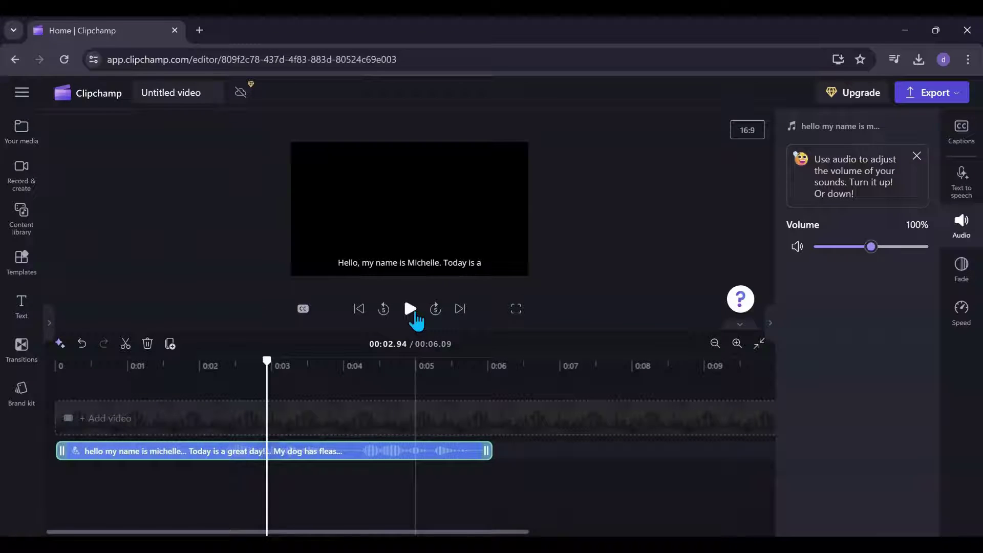
left_click(414, 313)
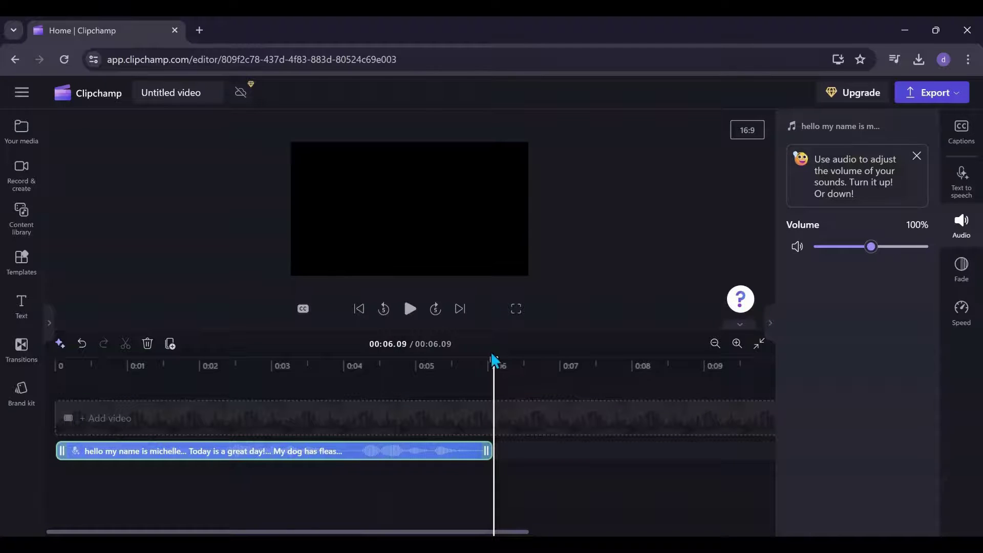
left_click_drag(497, 362, 288, 361)
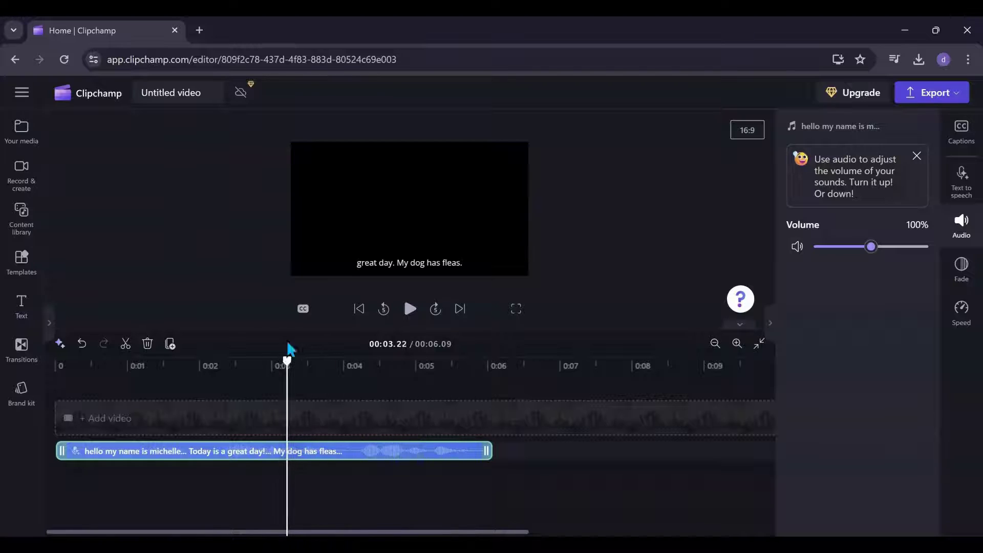
Set the caption font to Oswald, bold and italic
left_click(395, 268)
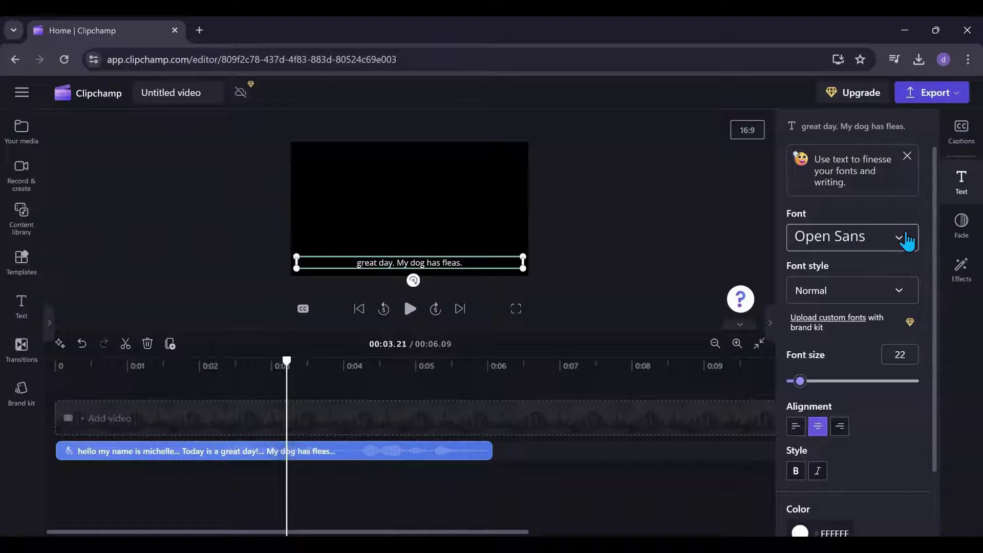
left_click(906, 245)
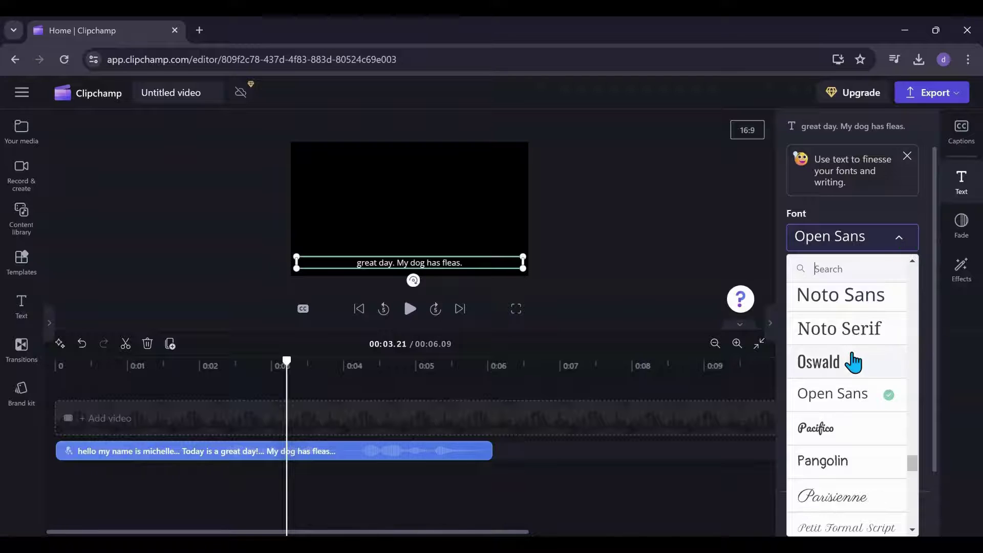
left_click(852, 362)
scroll(856, 361, "down", 2)
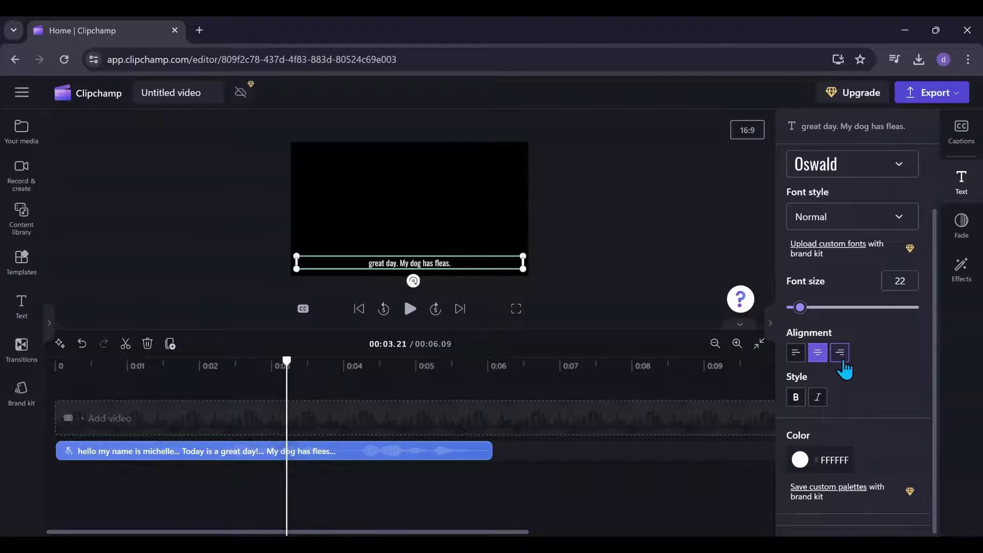
left_click(797, 398)
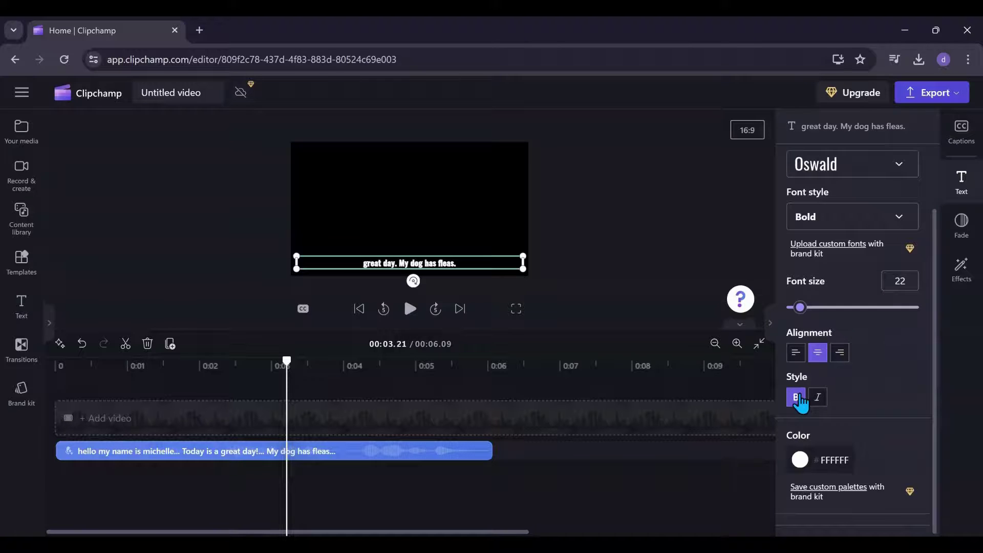
left_click(818, 399)
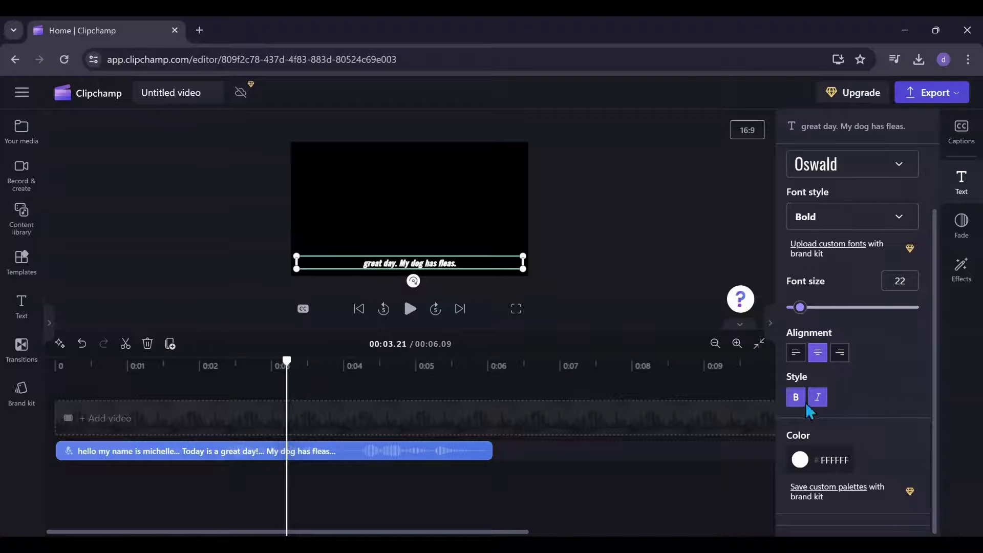
Colour the caption text 55EBFF at full 100% opacity
left_click(812, 461)
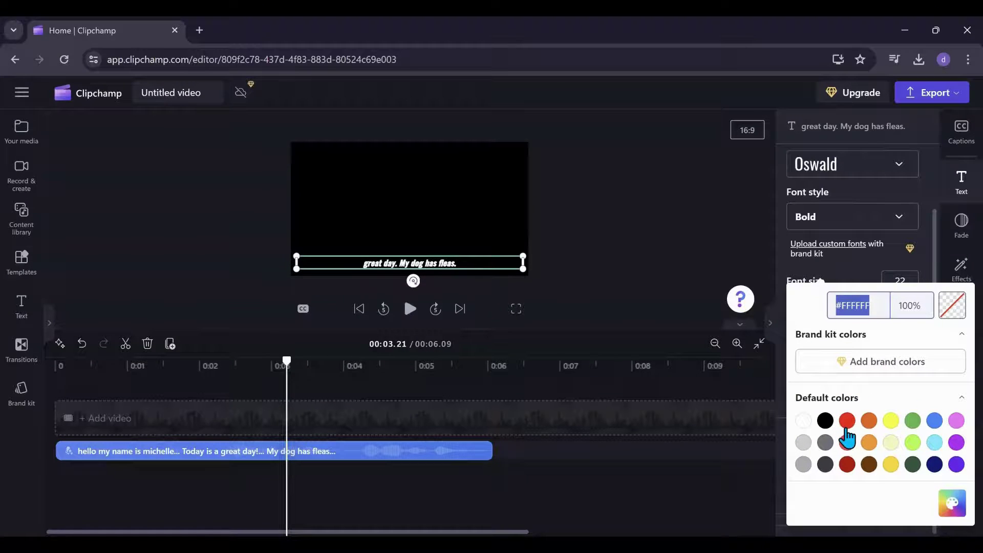
left_click(846, 423)
left_click(890, 465)
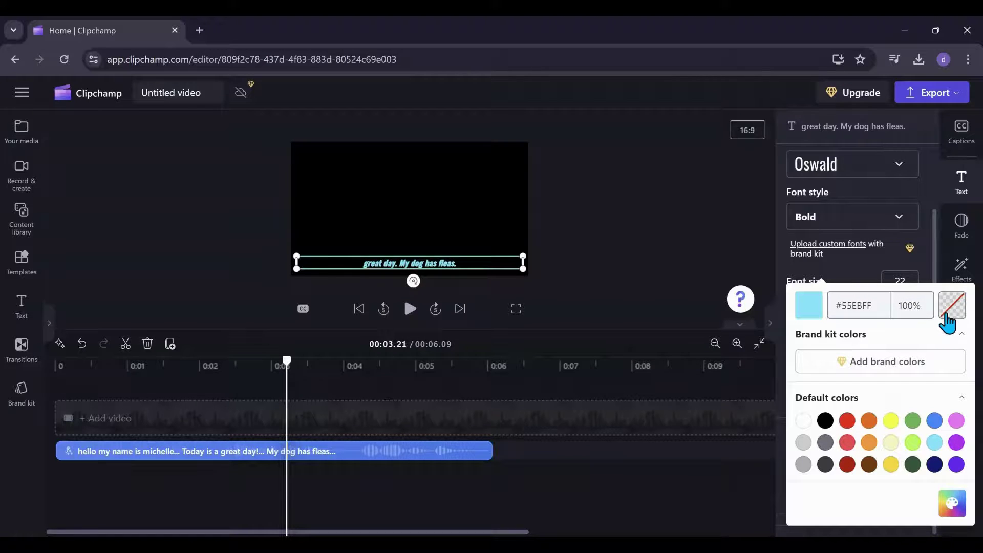
left_click(949, 321)
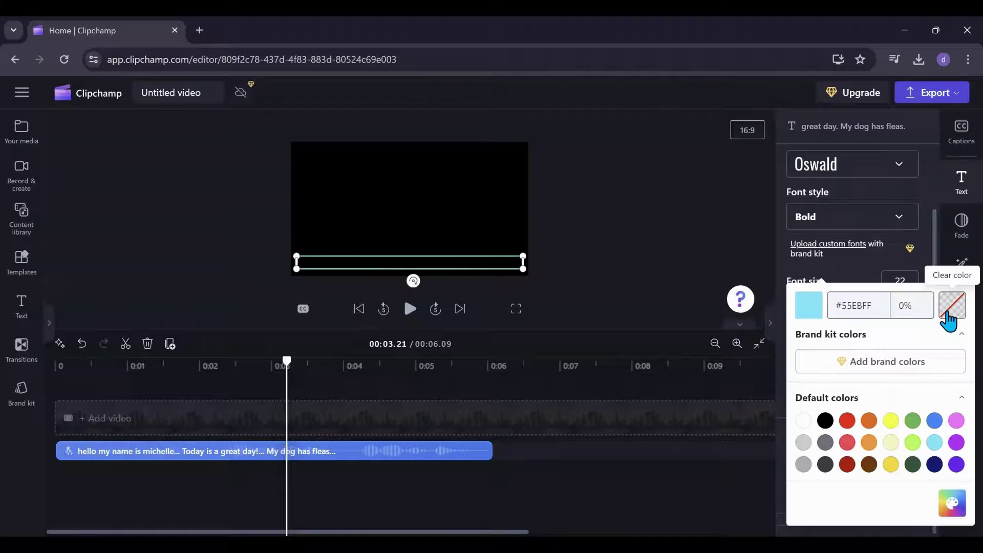
left_click(949, 321)
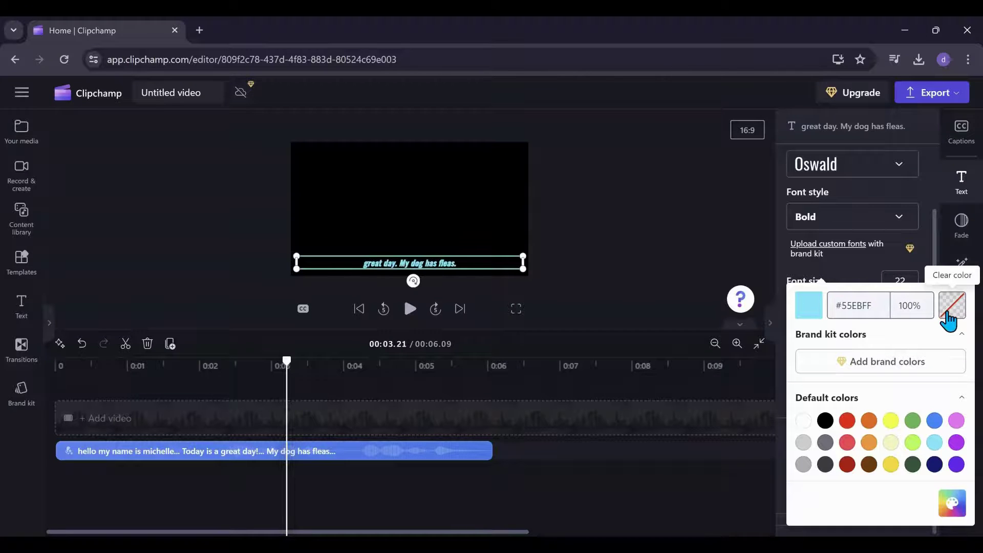
left_click(381, 221)
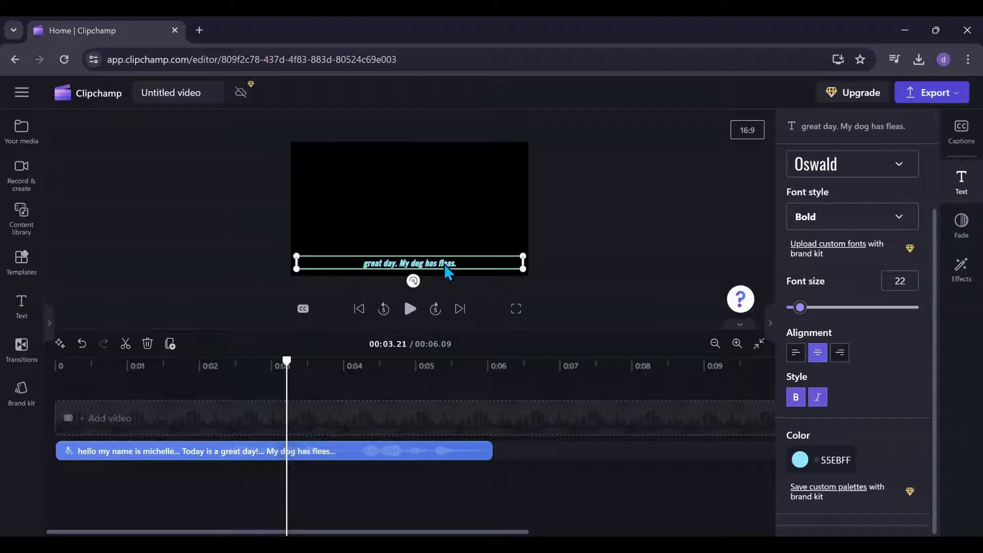
Move the captions just above the frame bottom, hide them, and clear the project title
left_click_drag(449, 272, 449, 248)
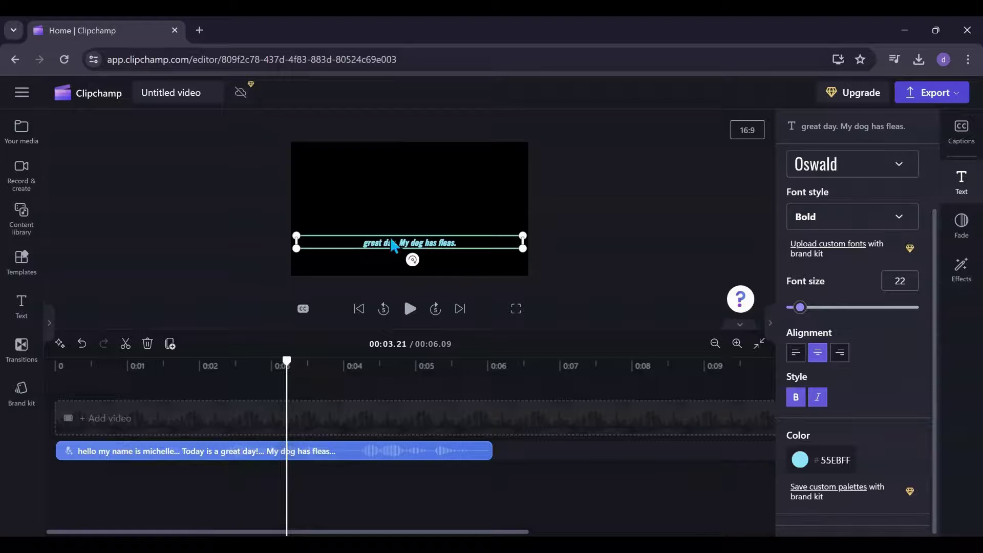
left_click_drag(394, 246, 395, 258)
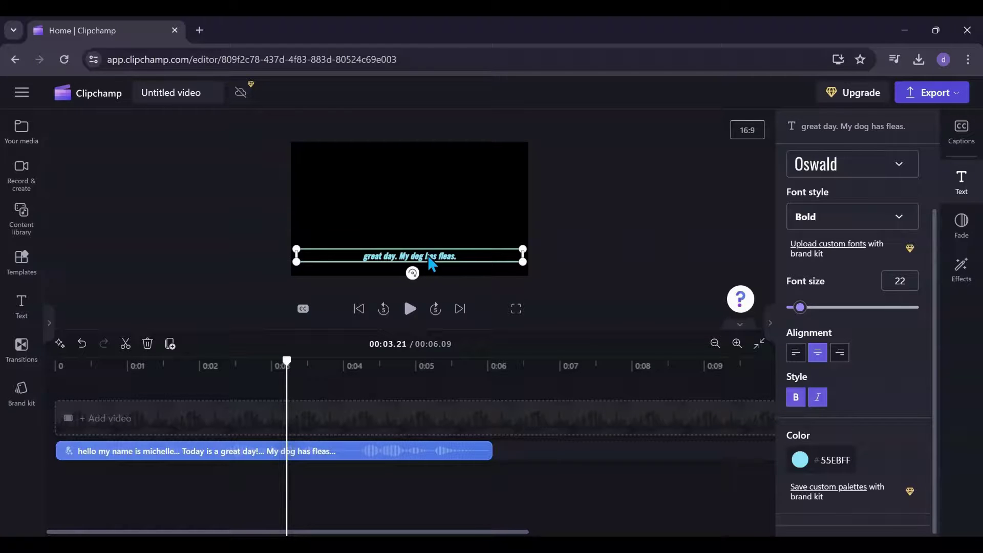
left_click(302, 310)
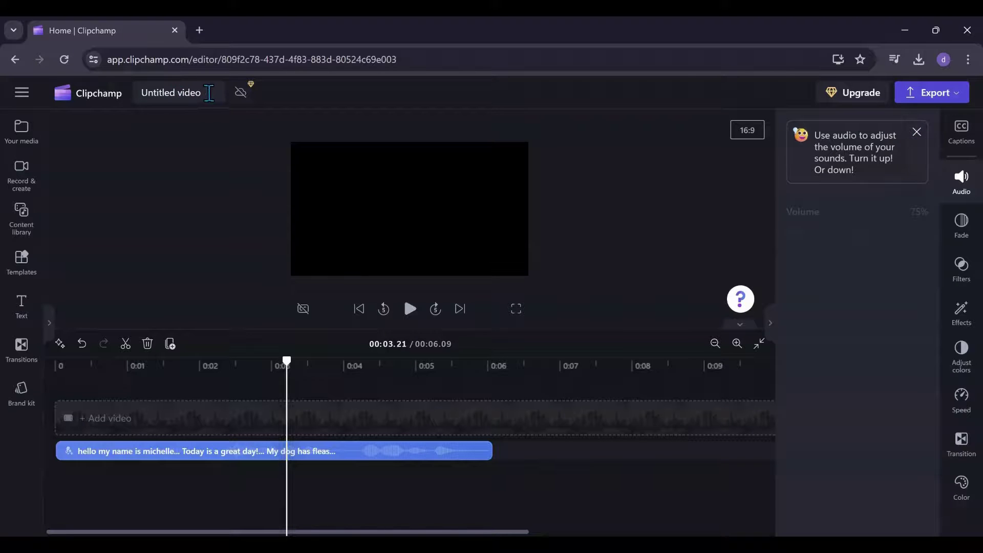
left_click(208, 93)
key("BackSpace")
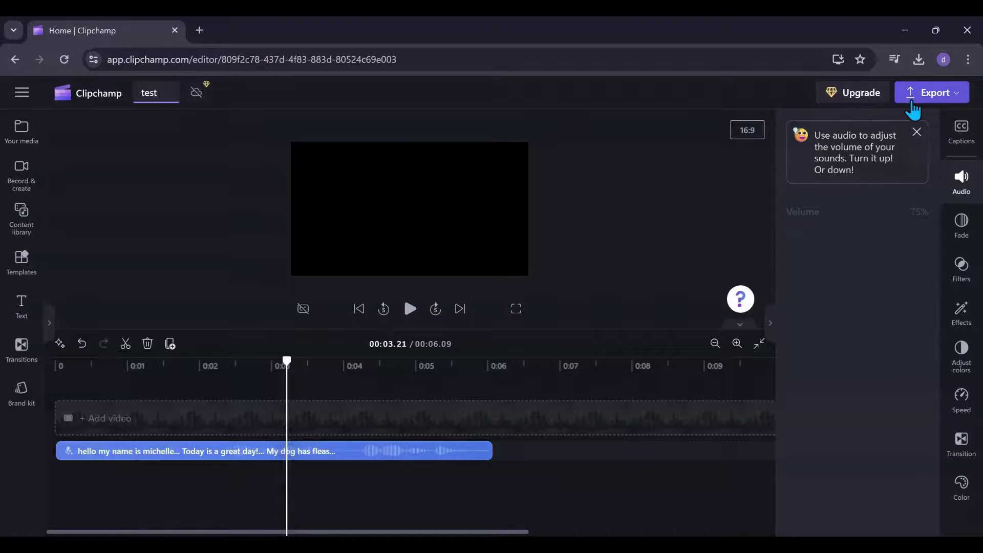
Export the 'test' video as a 1080p MP4
left_click(912, 105)
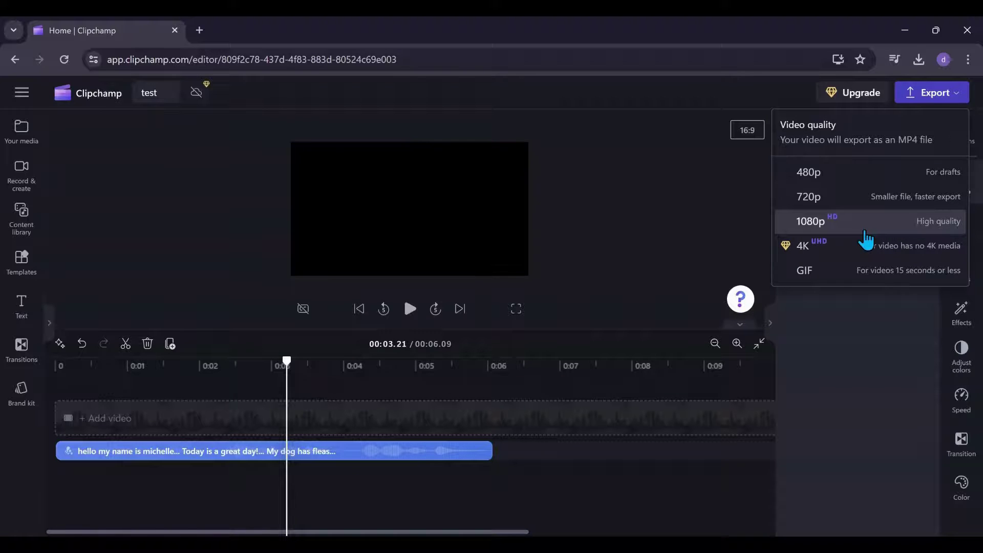
left_click(865, 234)
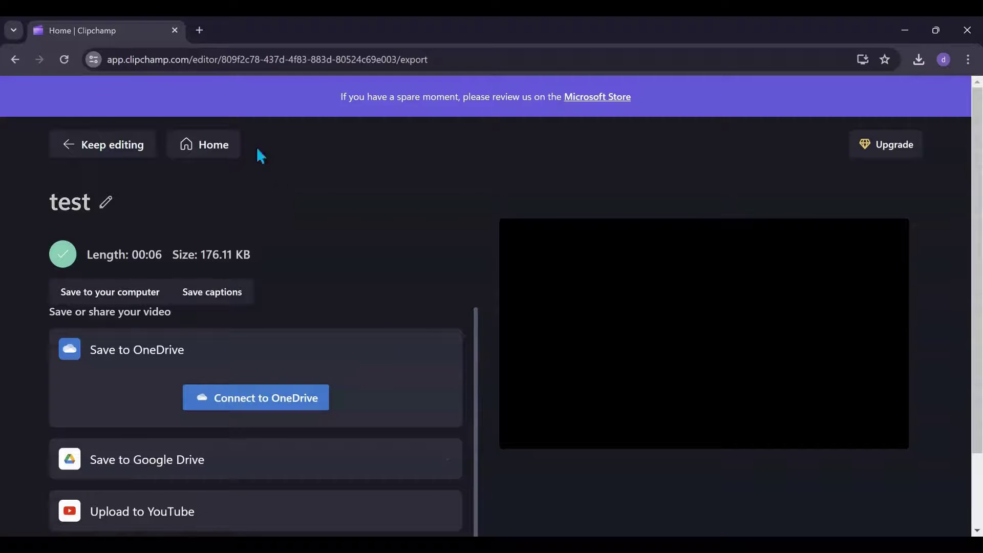
Open Canva in a new tab and add the 6.1s uploaded video to the design
left_click(201, 29)
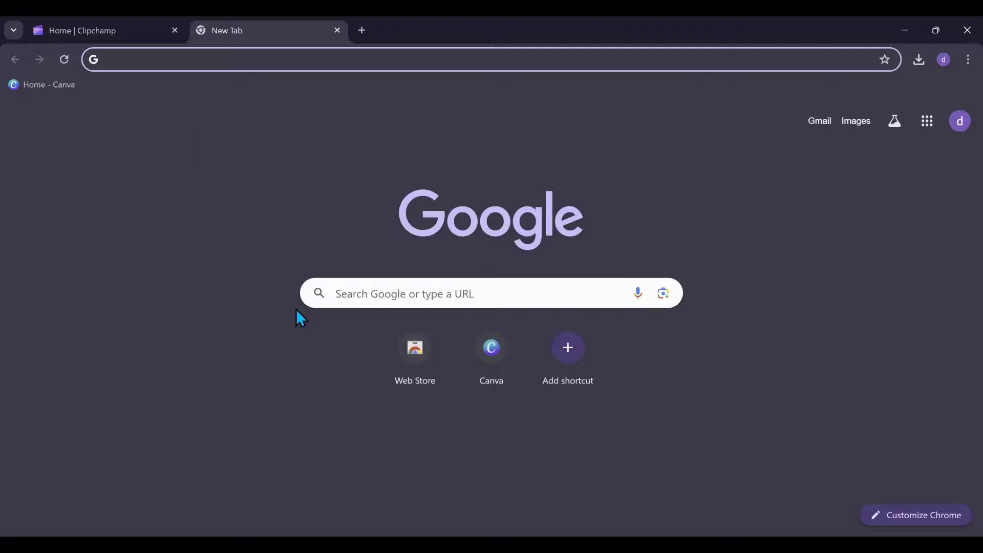
left_click(469, 365)
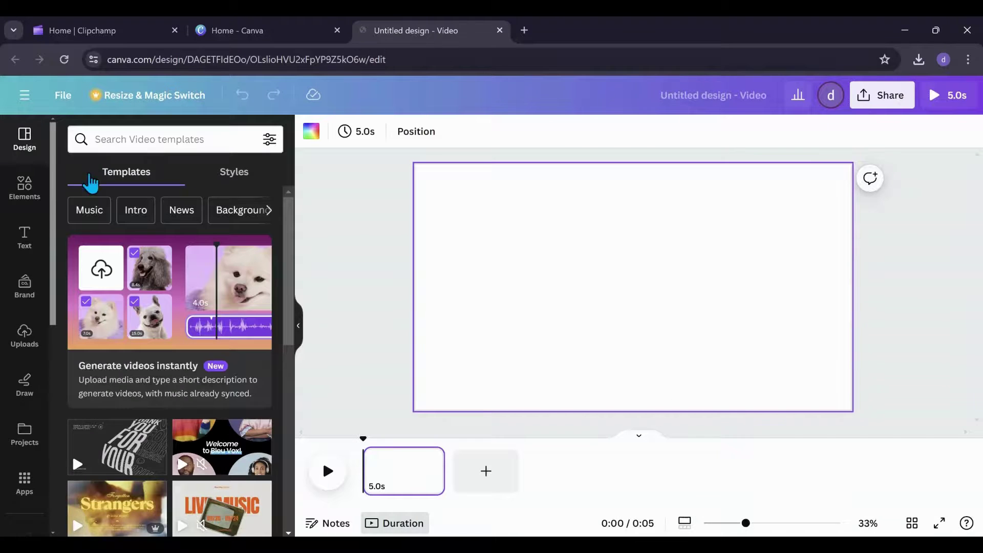
left_click(29, 333)
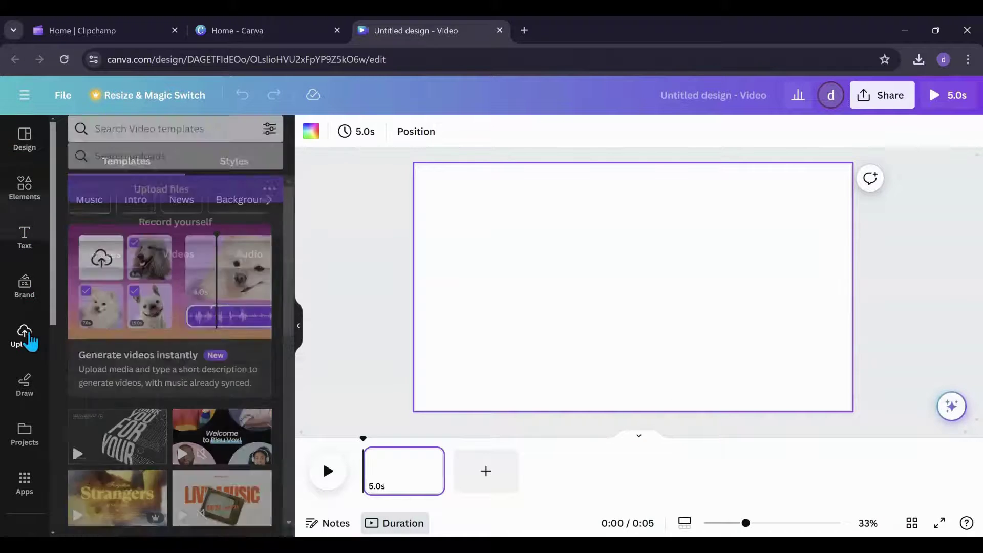
left_click(178, 237)
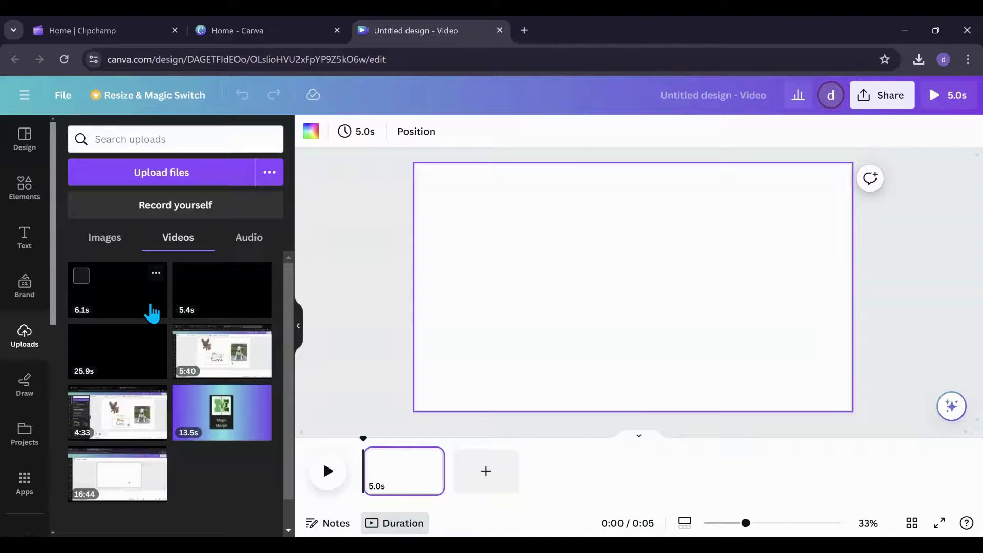
left_click(153, 313)
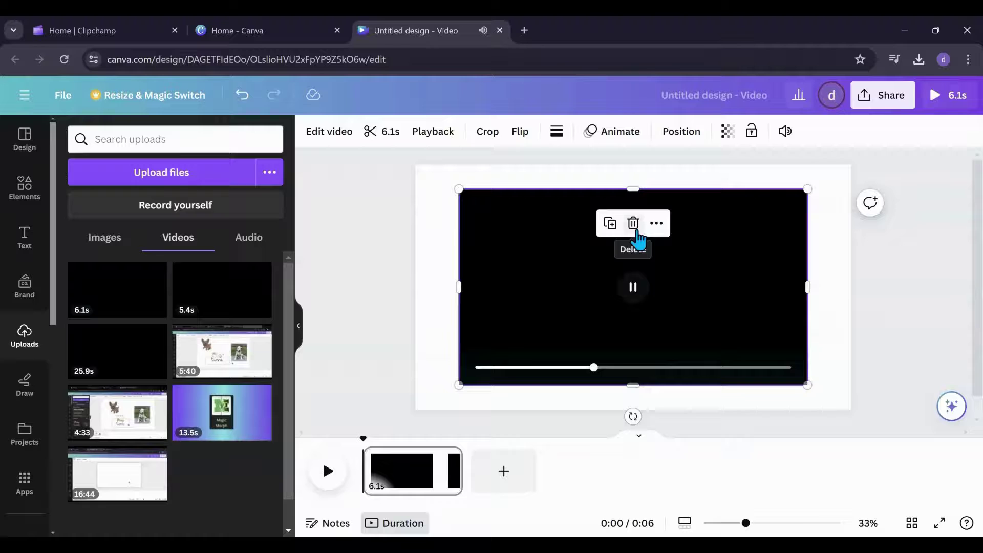
Preview the clip, collapse the side panel, and bring up the video's more options
left_click(328, 471)
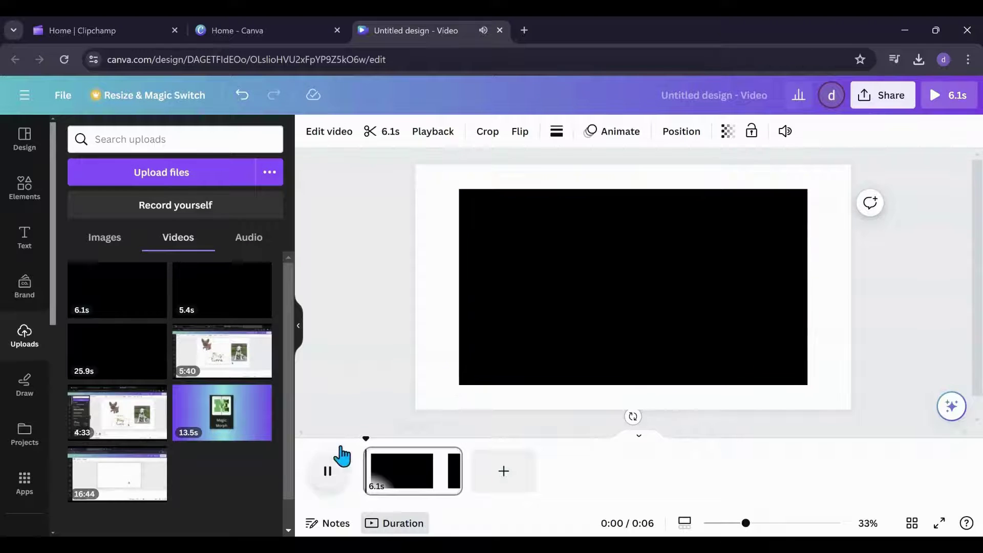
left_click(327, 471)
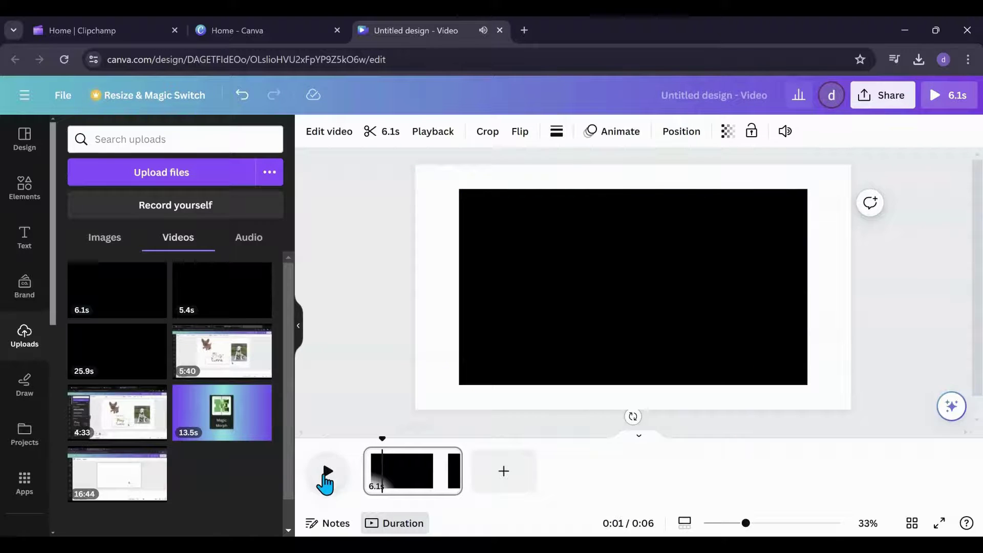
left_click(301, 338)
mouse_move(383, 322)
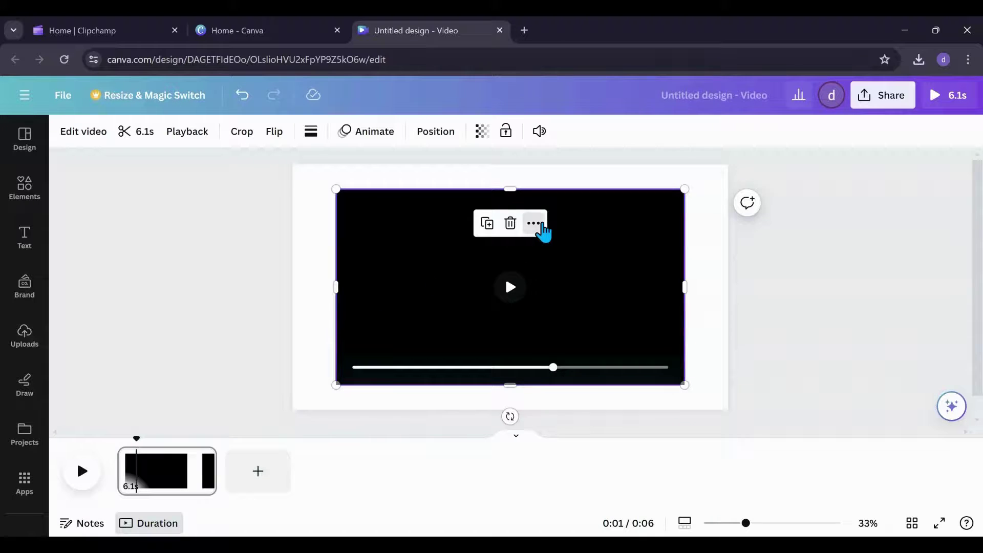
left_click(541, 229)
Extract the video's audio to its own track and split it at 2 and 4 seconds
mouse_move(544, 232)
left_click(598, 417)
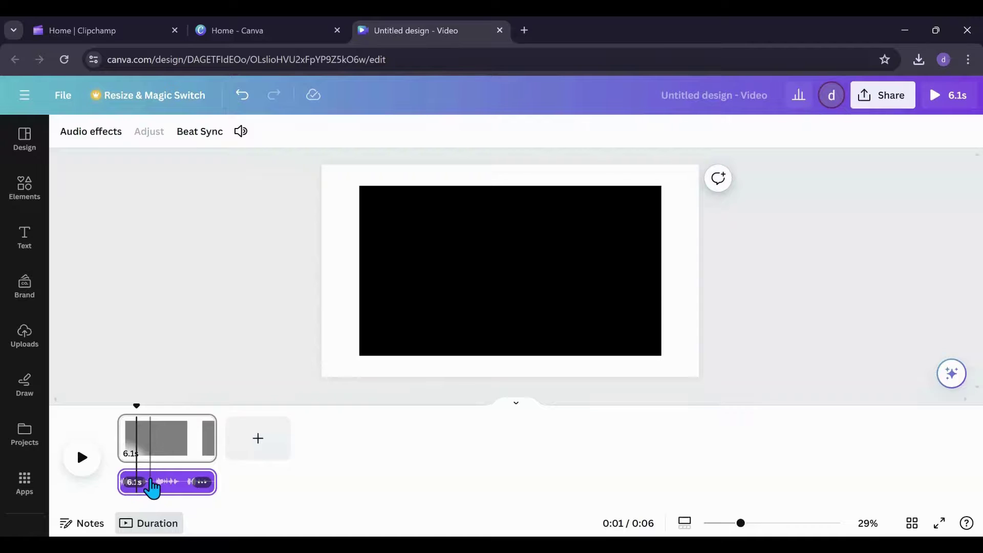
left_click(148, 485)
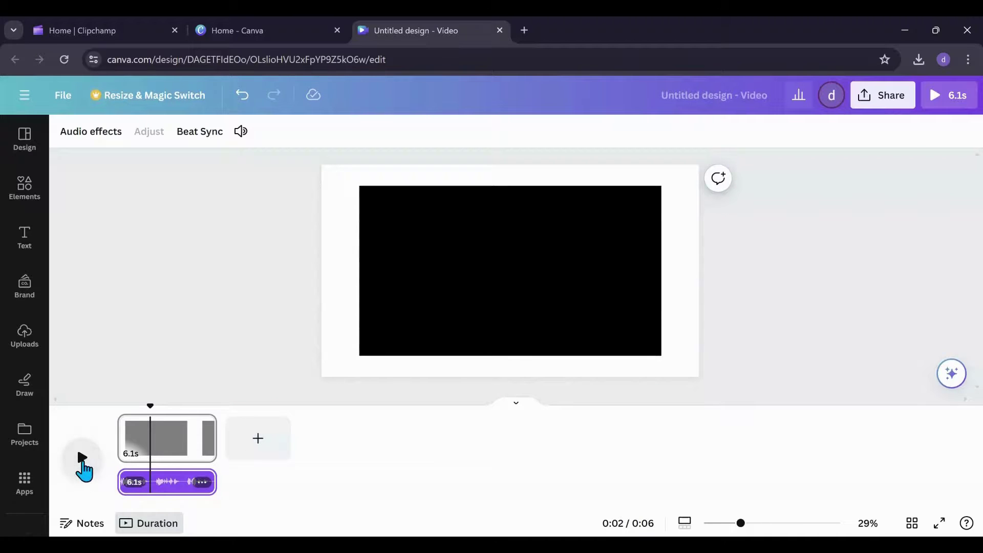
right_click(152, 483)
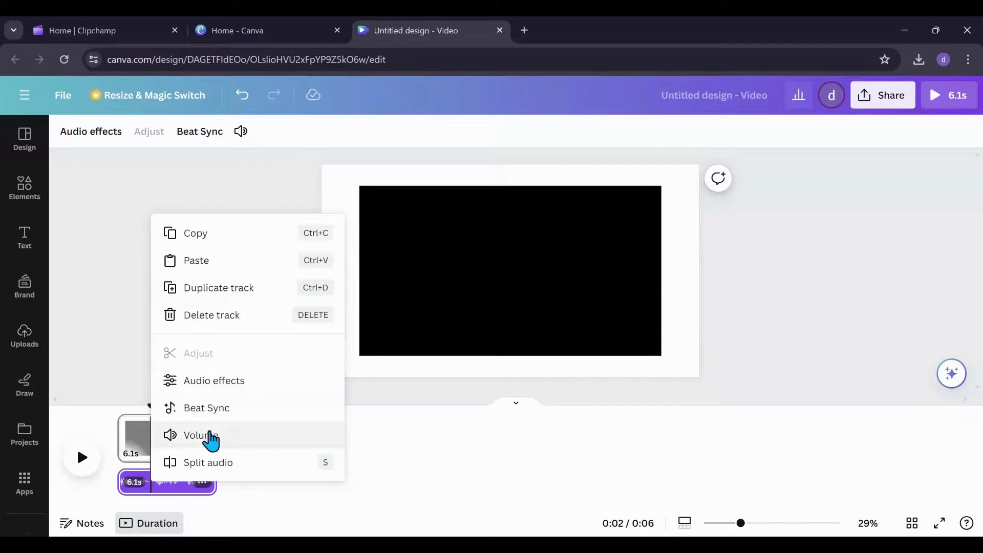
left_click(208, 462)
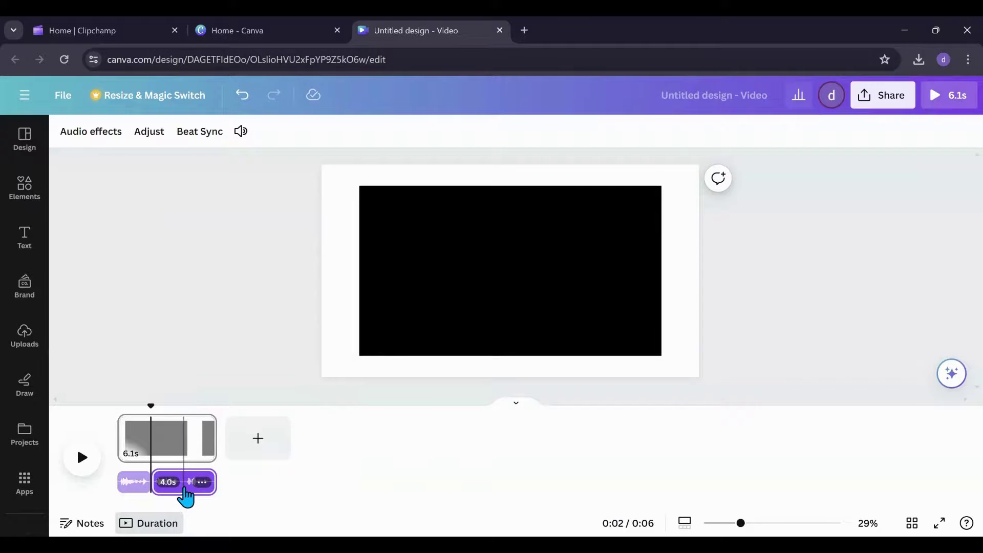
left_click(186, 498)
right_click(186, 500)
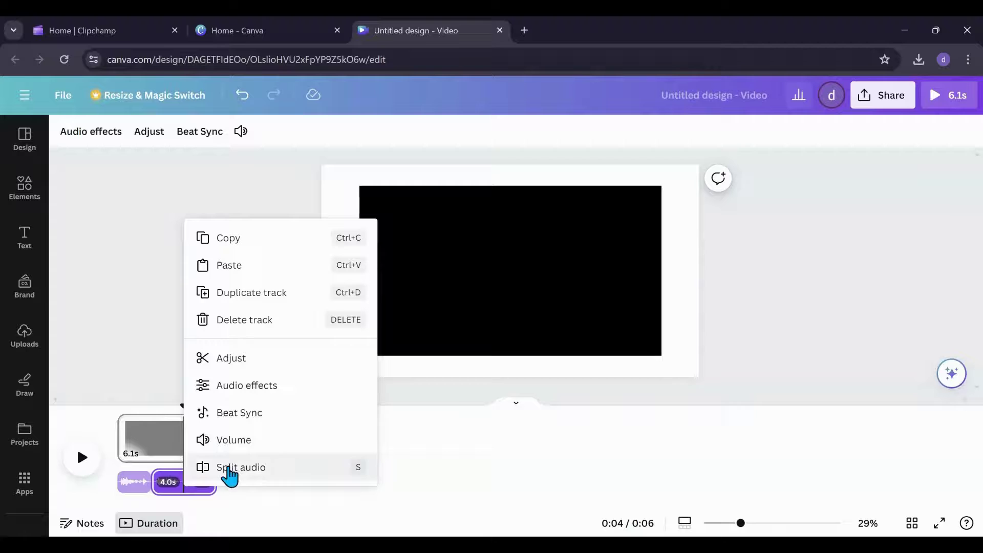
left_click(231, 467)
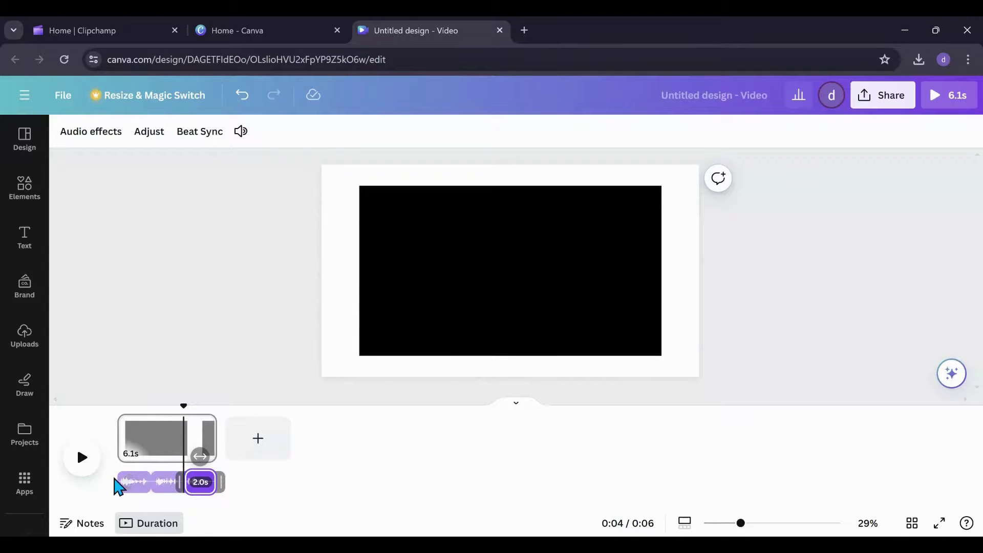
Play back the split audio and add a blank second page after page 1
left_click(119, 481)
left_click(72, 455)
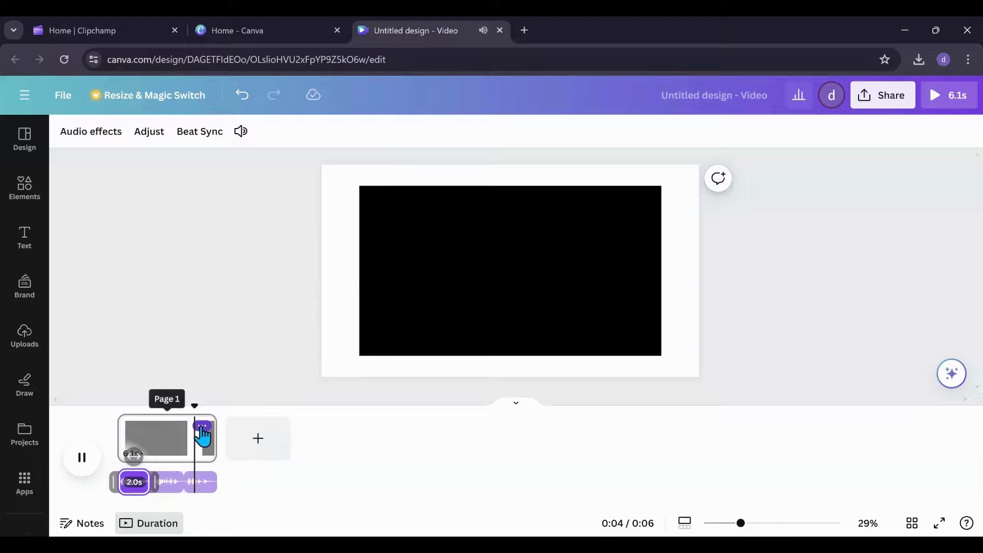
left_click(203, 427)
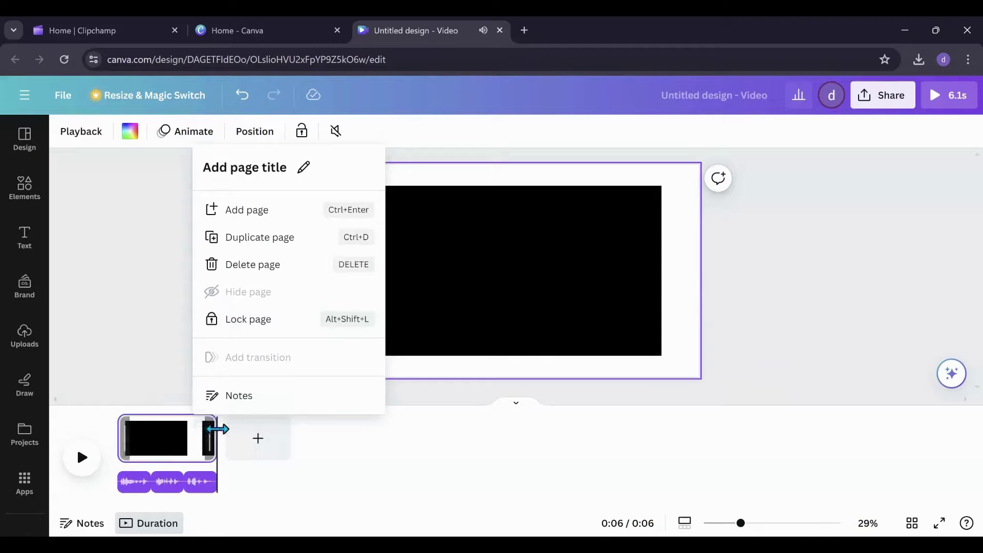
left_click(240, 443)
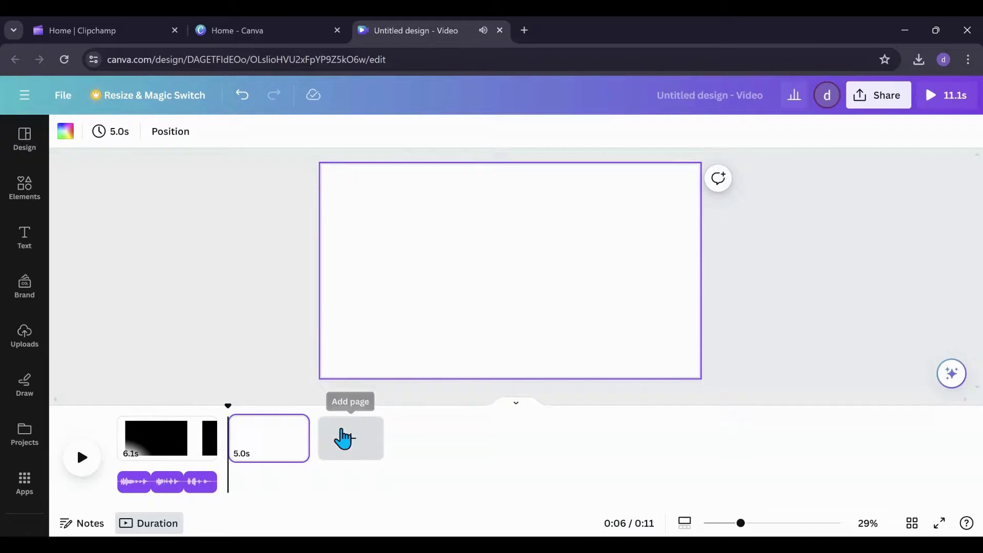
Add a third blank page and move voiceover pieces under pages 2 and 3
left_click(343, 438)
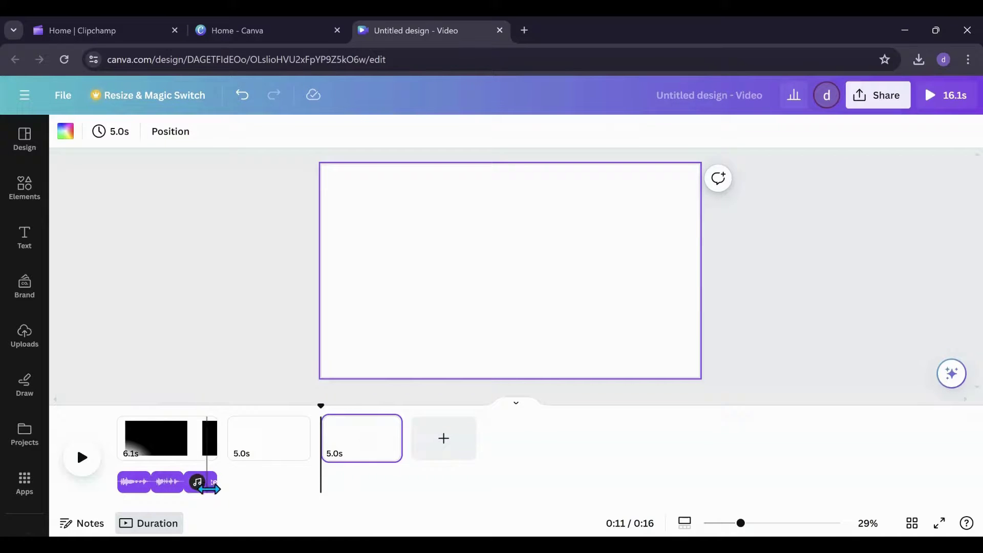
left_click_drag(205, 486, 352, 492)
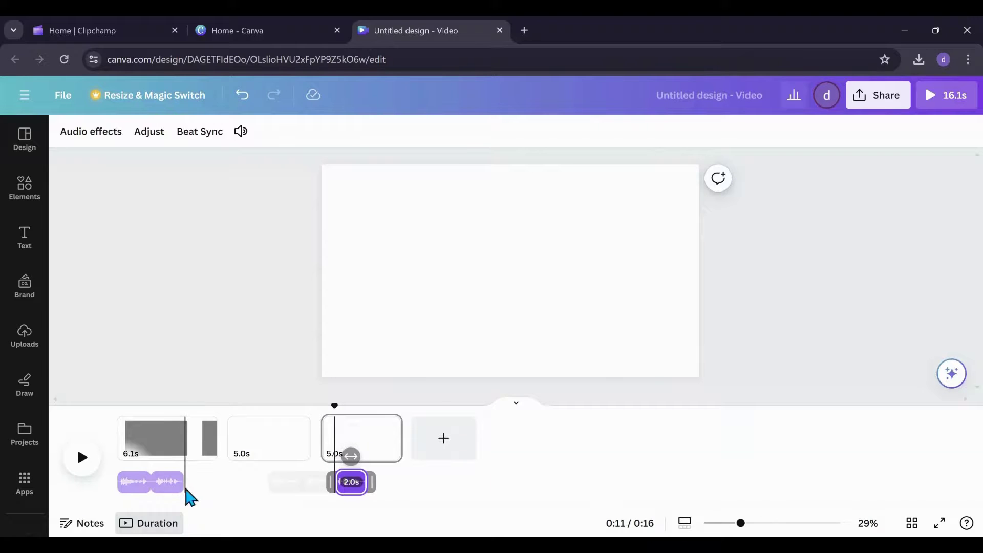
left_click_drag(165, 497, 257, 486)
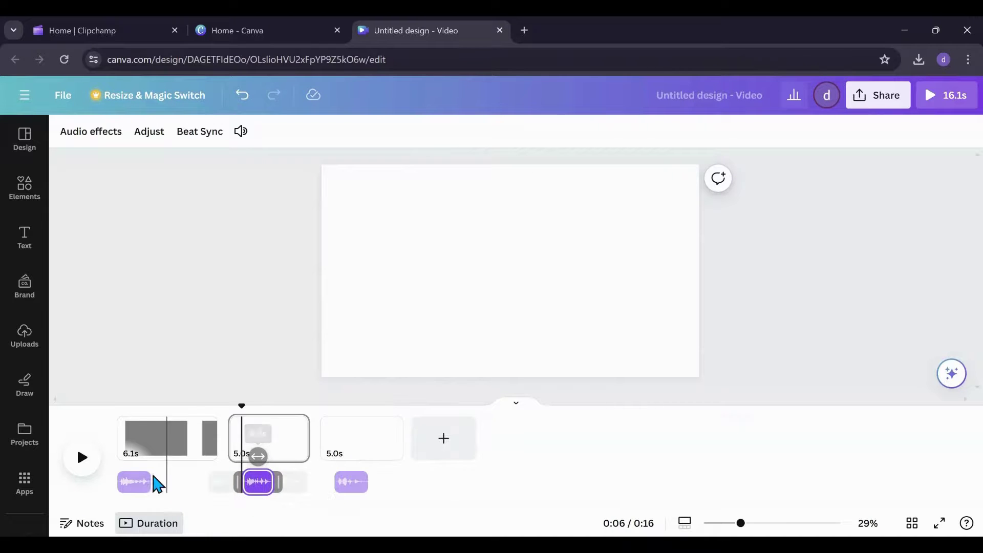
Delete the black video clip from page 1
left_click(165, 460)
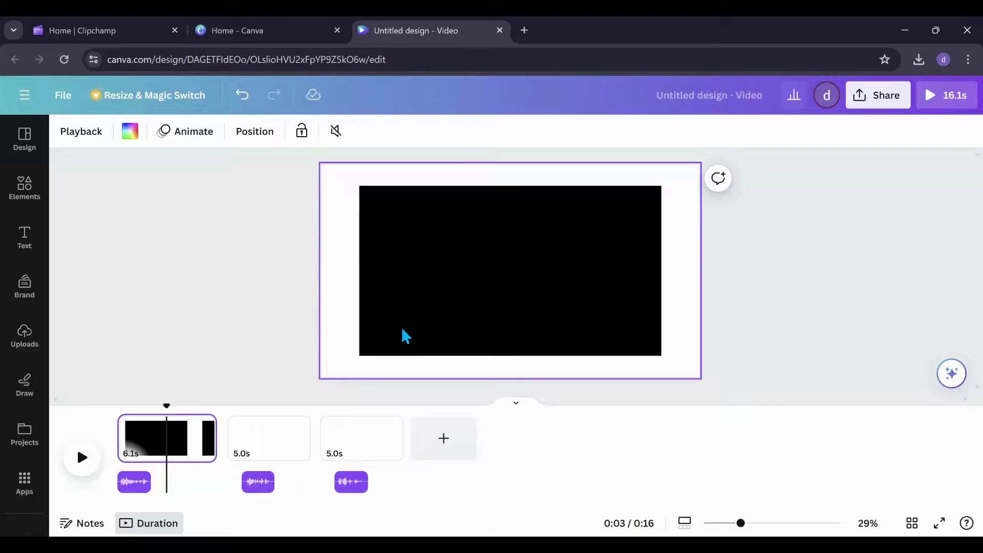
left_click(438, 352)
left_click(512, 223)
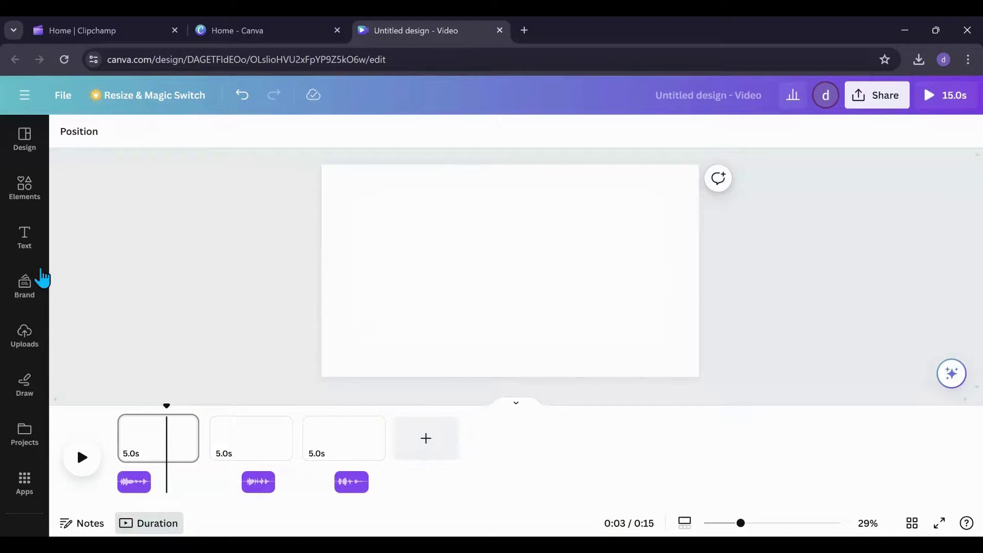
Place the AI circuit, FREE button and 'Do you speak English?' images on pages 1–3, then play
left_click(23, 200)
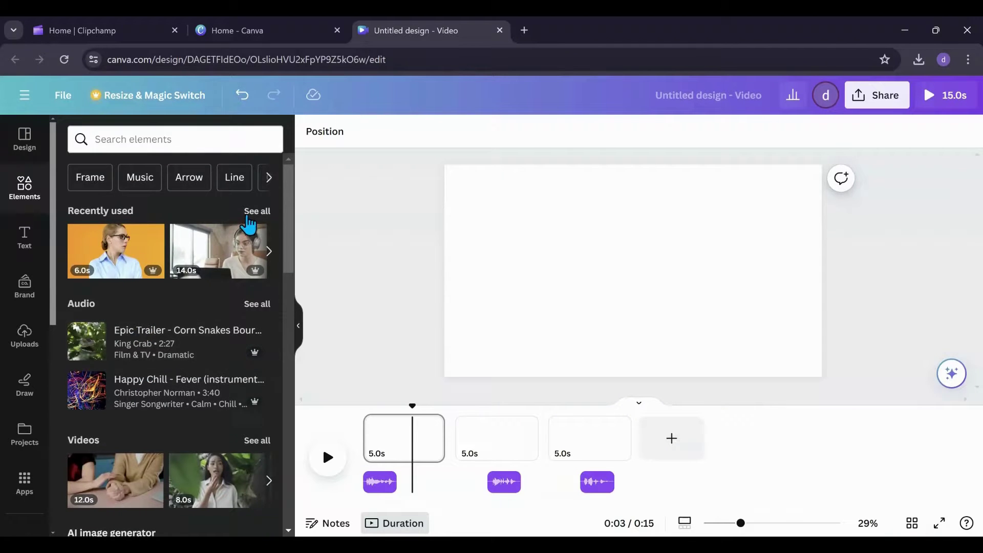
left_click(256, 211)
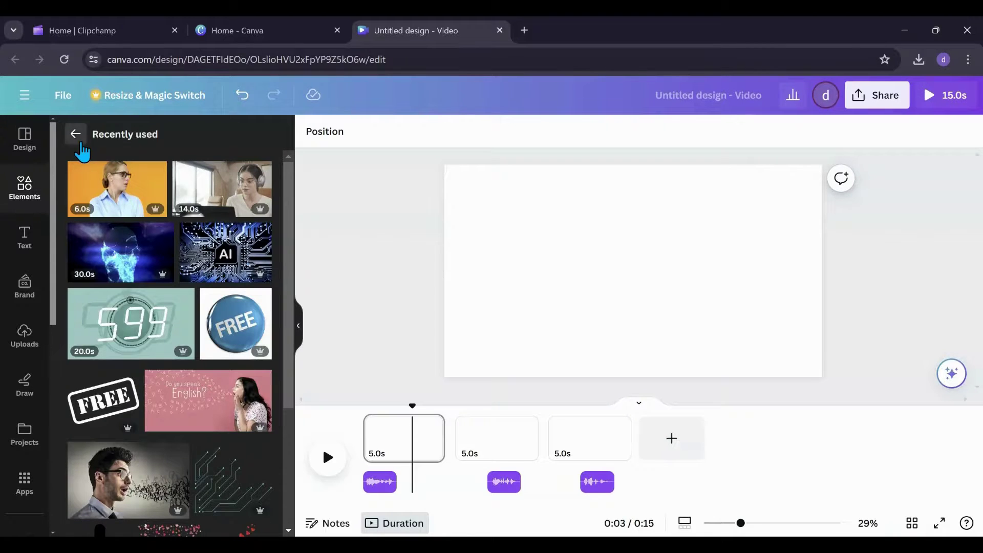
left_click(75, 135)
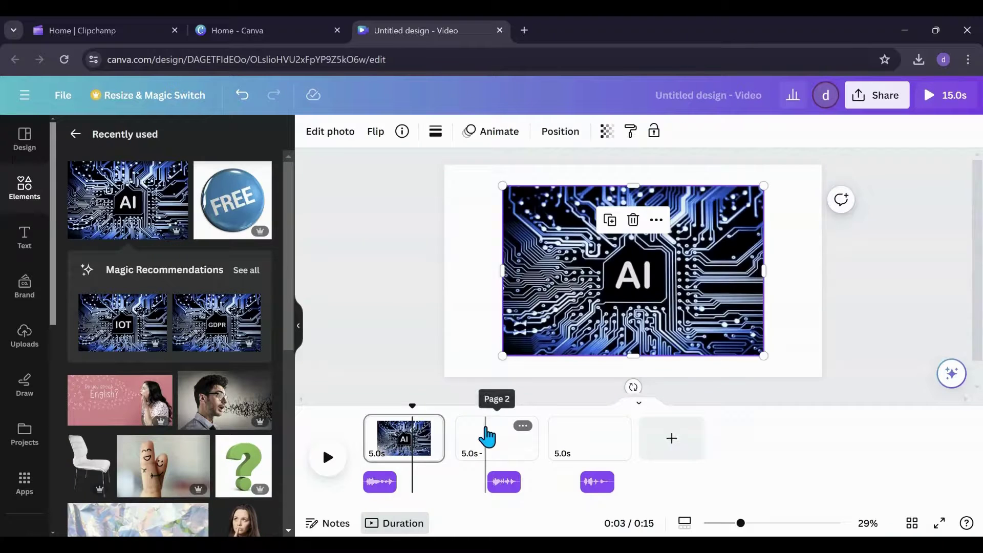
left_click(487, 435)
left_click(241, 215)
left_click(581, 449)
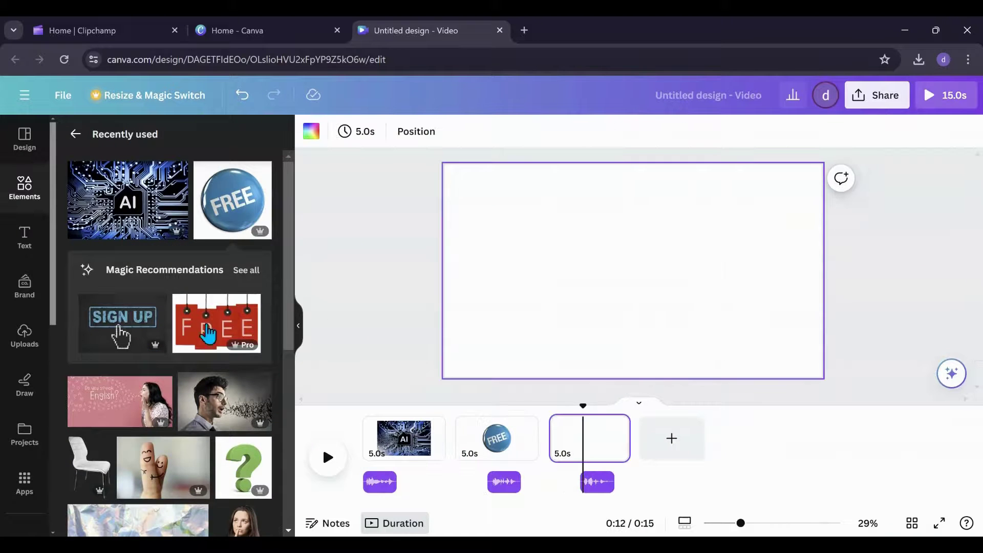
left_click(106, 409)
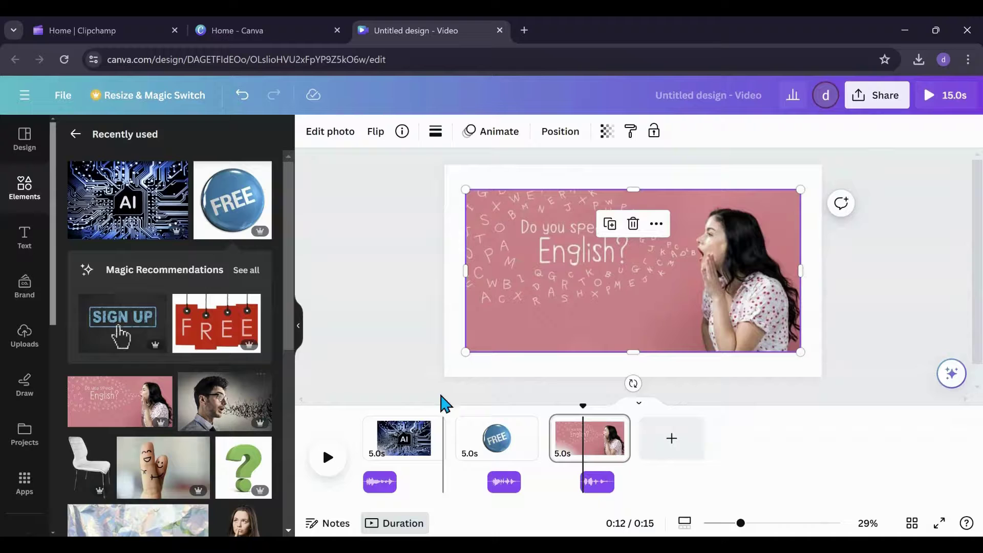
left_click(371, 444)
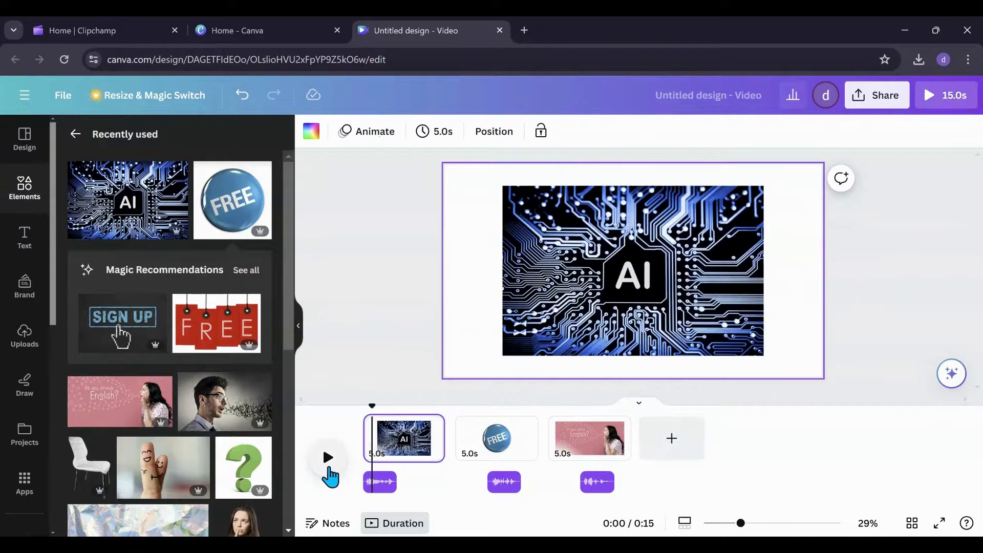
left_click(328, 457)
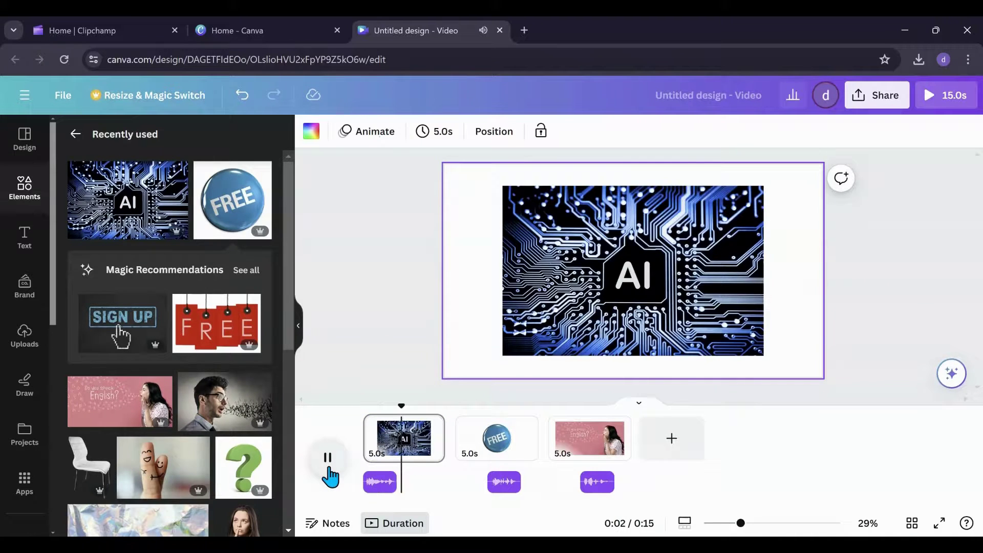
Trim page 1 to 2.9s and page 2 to 2.4s, aligning the second voiceover piece
left_click_drag(443, 439, 411, 440)
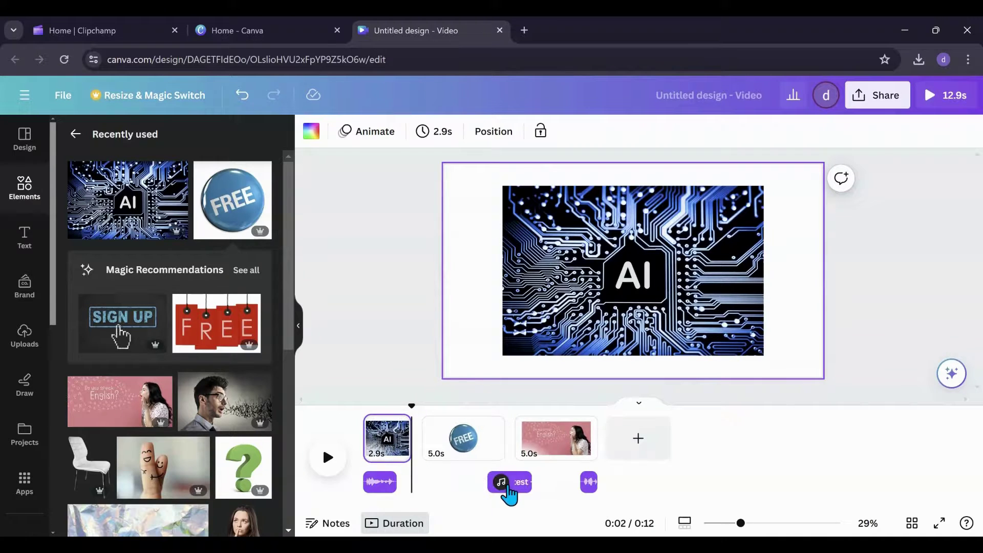
left_click_drag(507, 484, 450, 479)
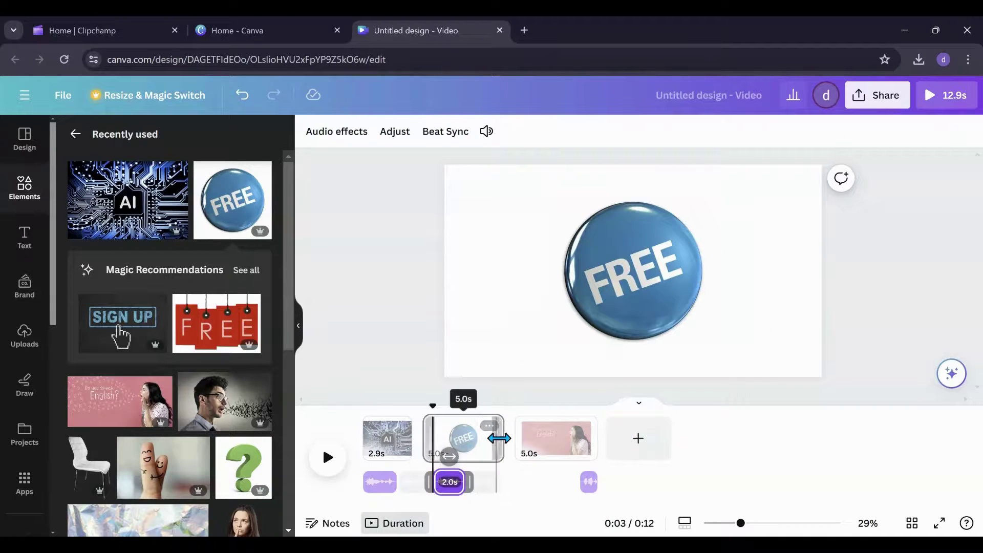
left_click_drag(500, 438, 474, 438)
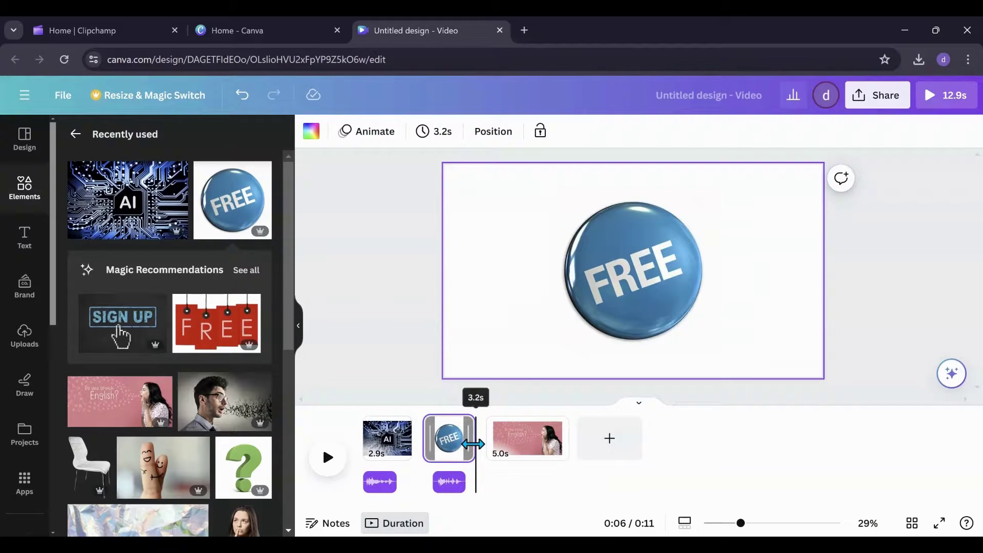
left_click(523, 463)
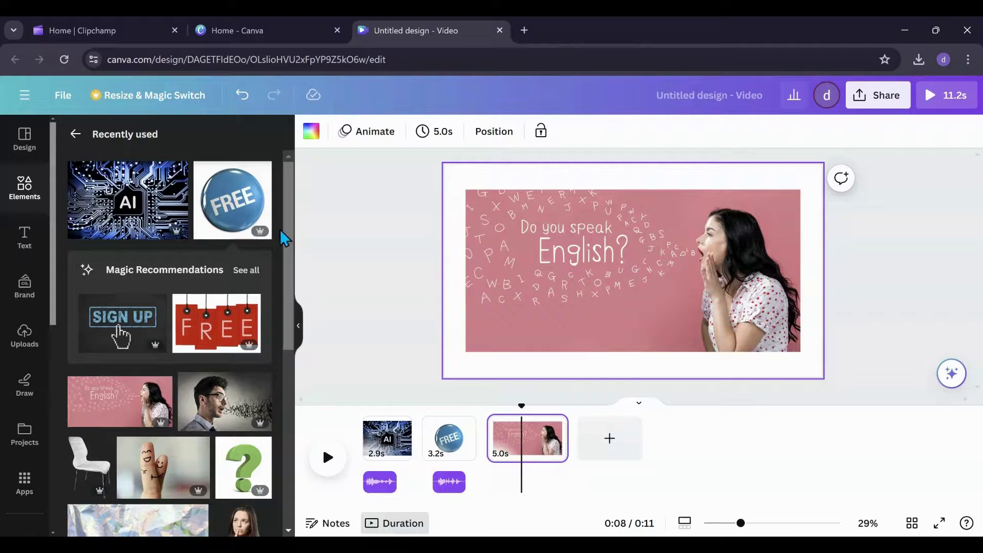
left_click(235, 92)
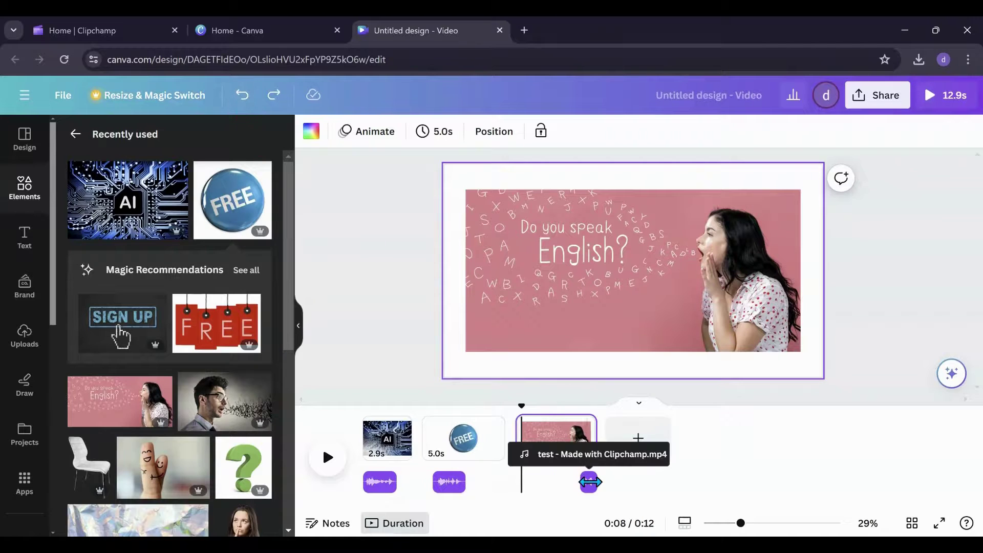
left_click_drag(591, 483, 524, 480)
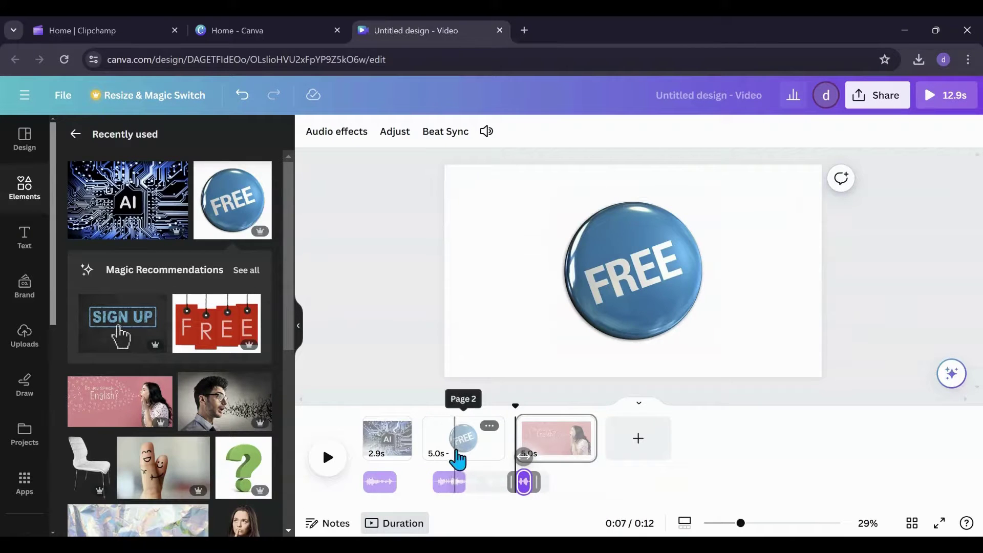
left_click_drag(498, 438, 468, 439)
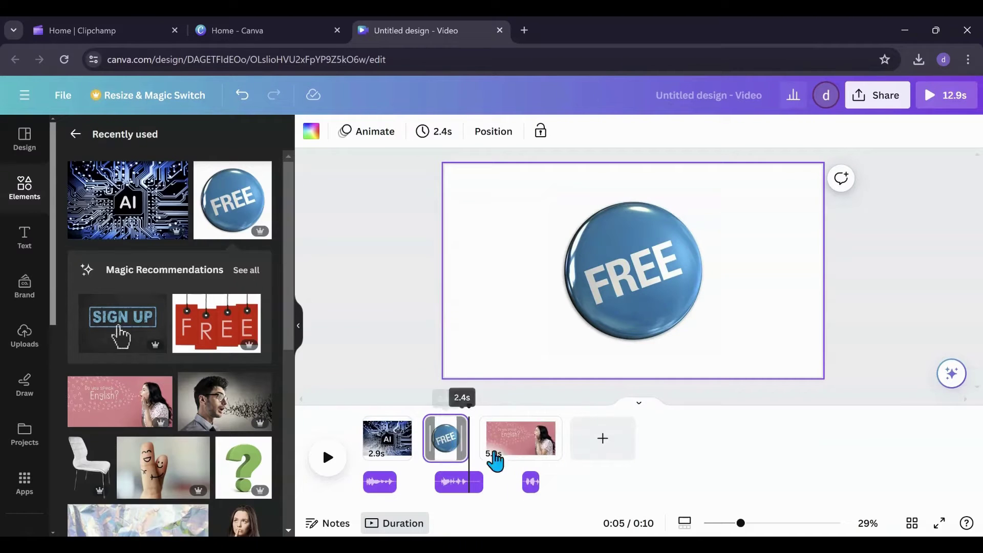
Align the third voiceover piece, trim page 3 to 2.6s, and play back to check timing
left_click(530, 481)
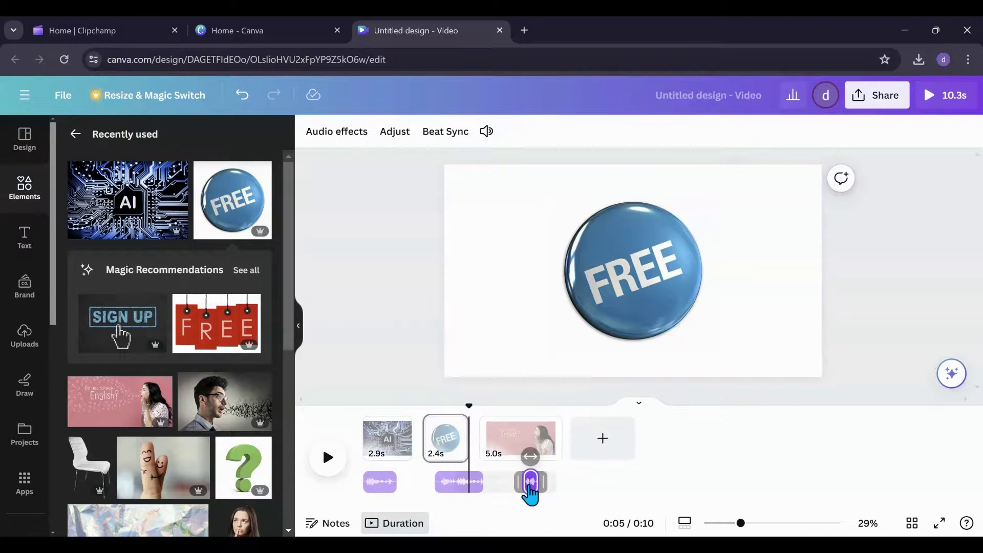
left_click_drag(532, 461, 503, 460)
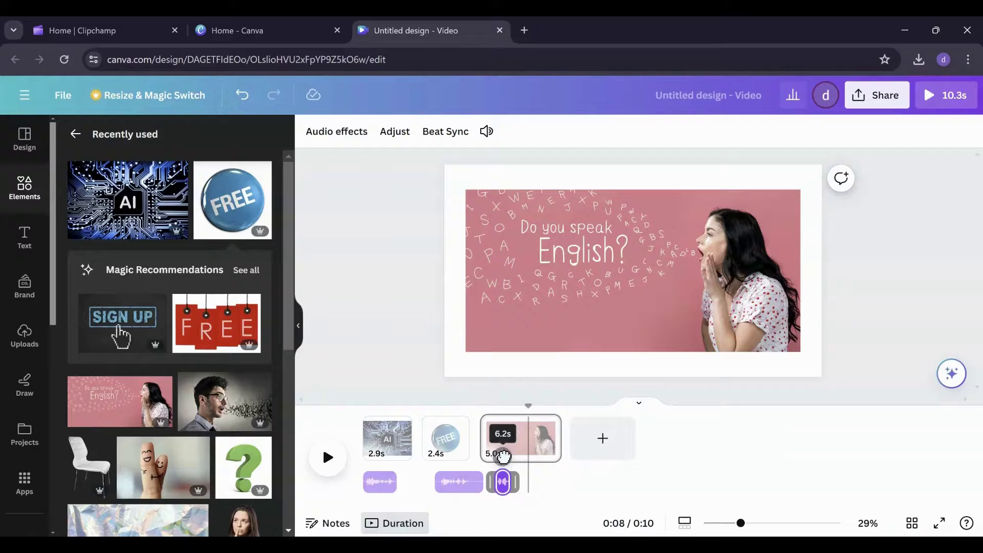
left_click_drag(555, 439, 525, 440)
left_click(338, 464)
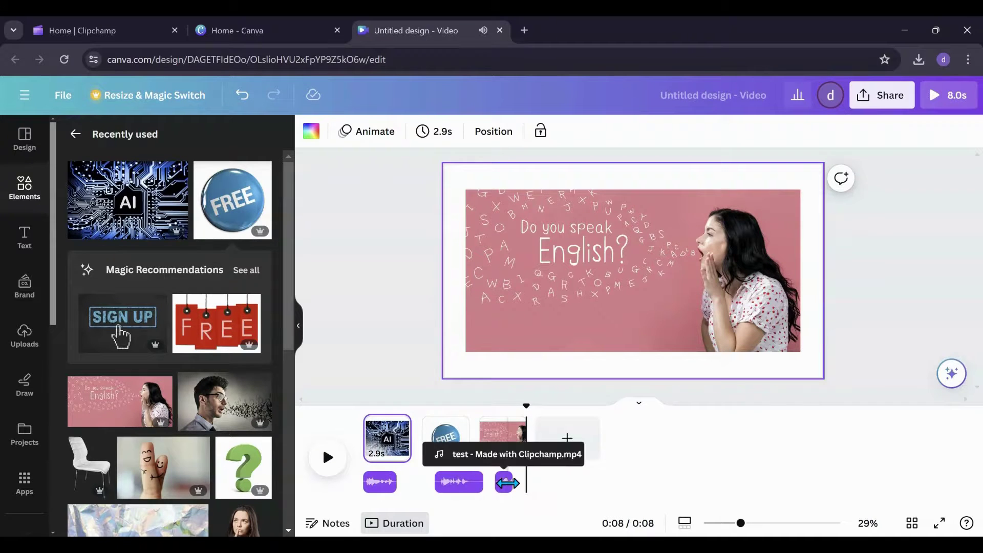
left_click(505, 482)
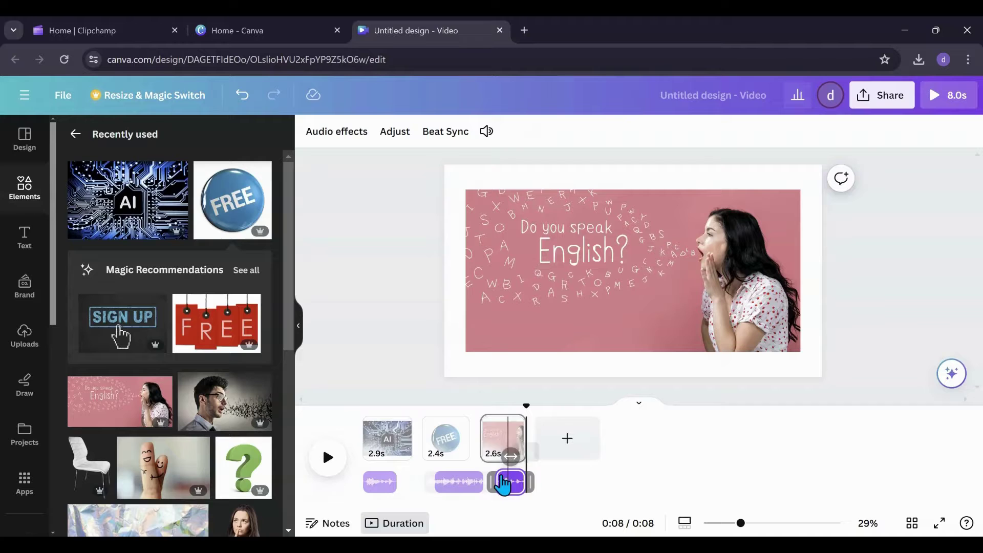
left_click(502, 435)
left_click(323, 467)
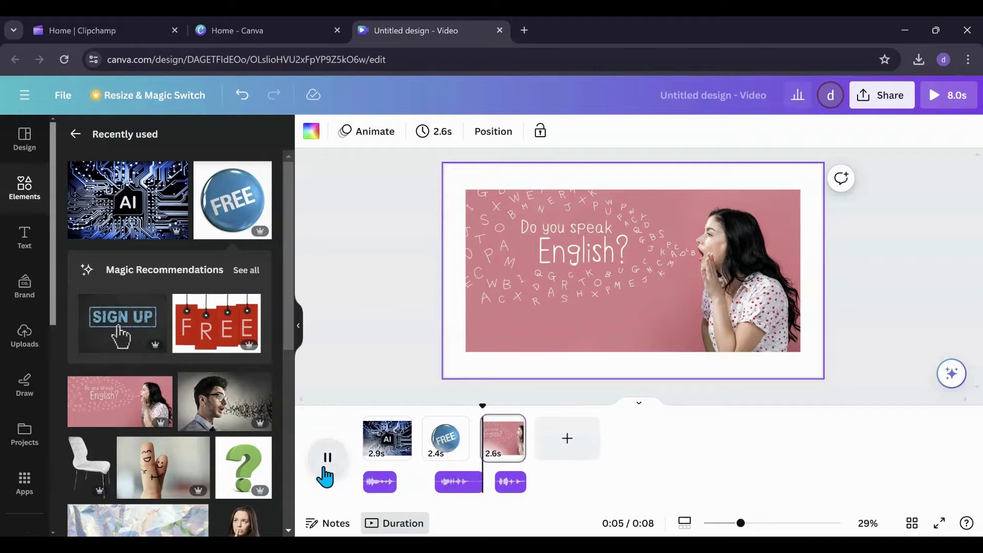